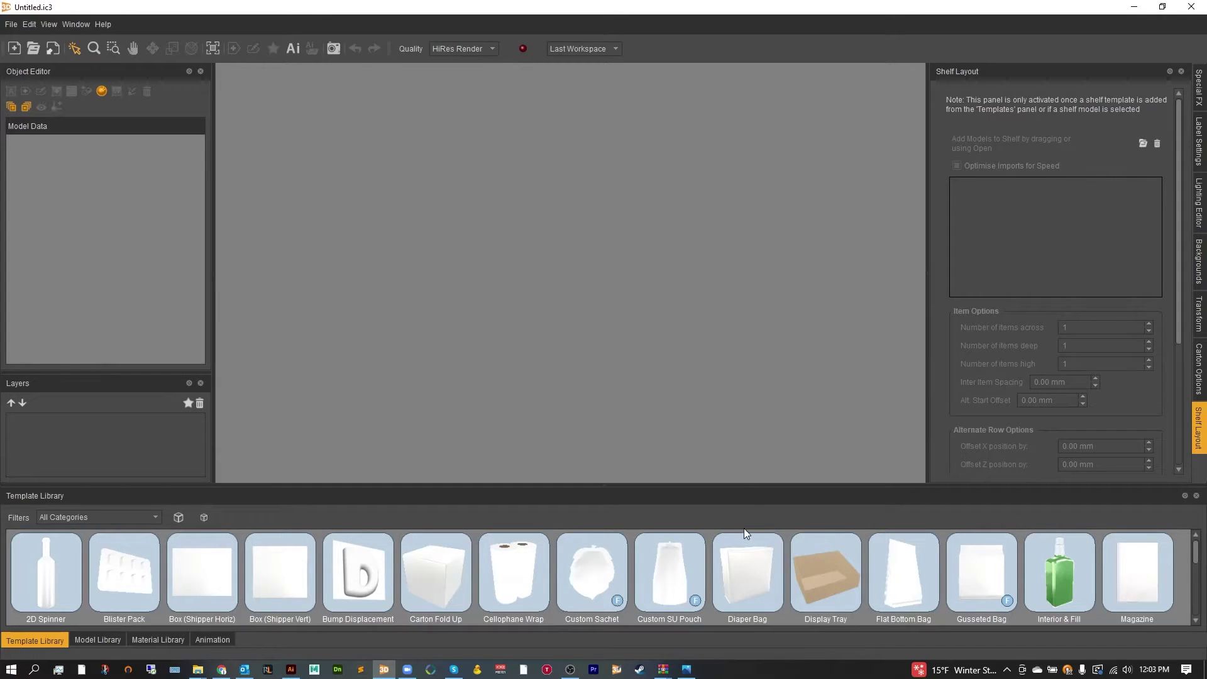
# Step: Drag the Shelf Visualiser template into the viewport, previewing a single 1005.22 mm-wide shelf
pyautogui.scroll(-1, 774, 554)
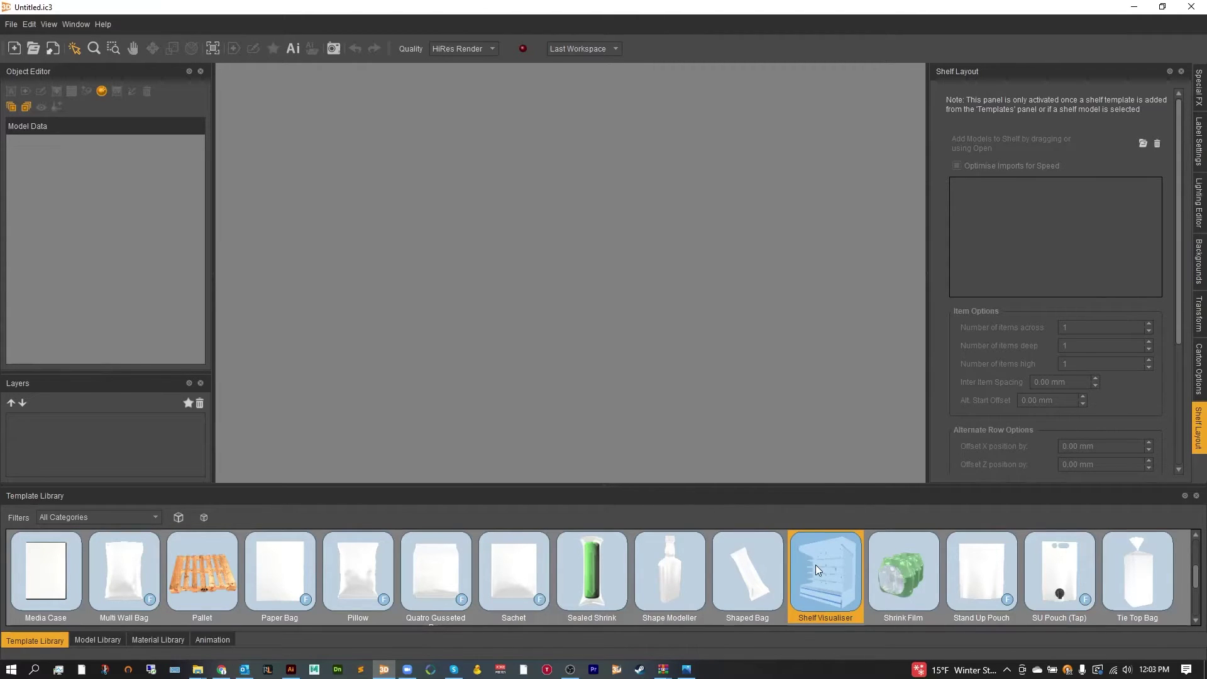
pyautogui.moveTo(816, 565); pyautogui.dragTo(786, 442)
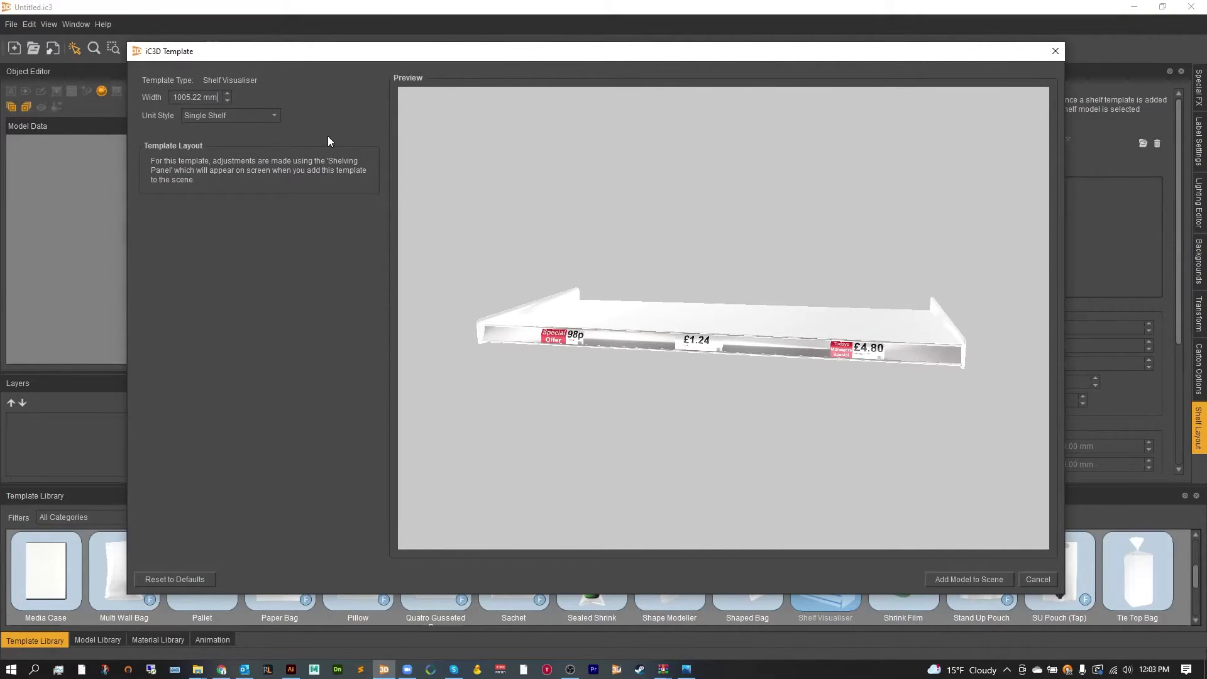
pyautogui.click(271, 115)
pyautogui.click(268, 142)
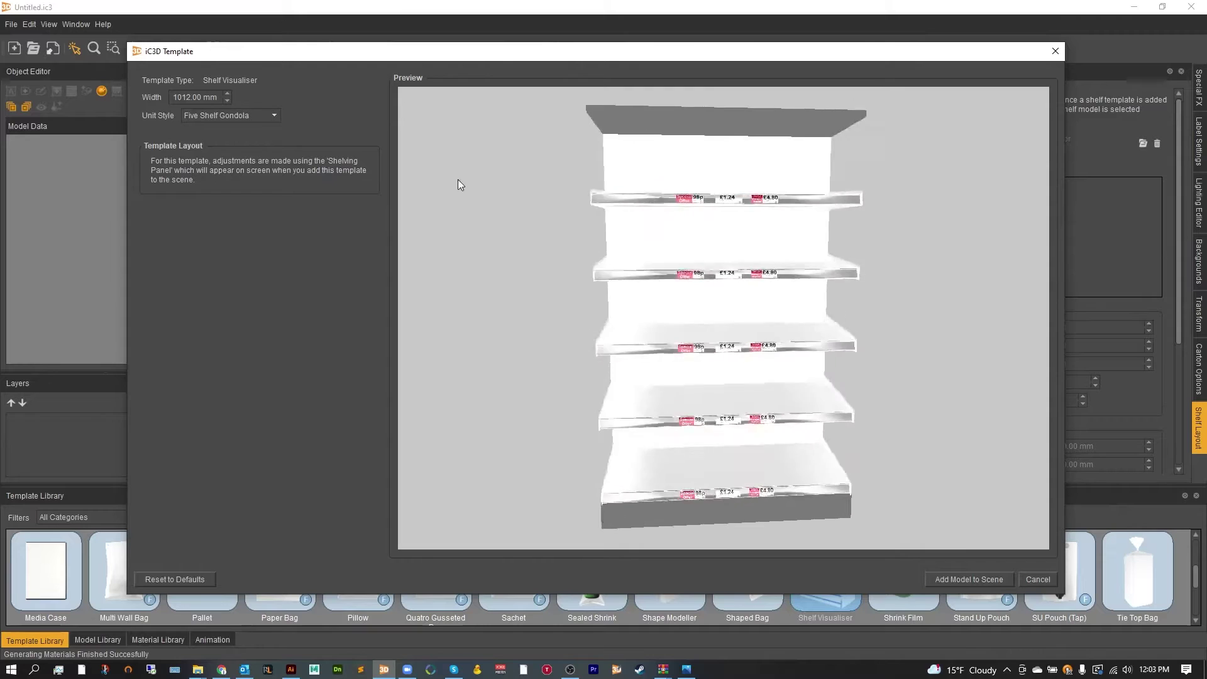
pyautogui.click(226, 116)
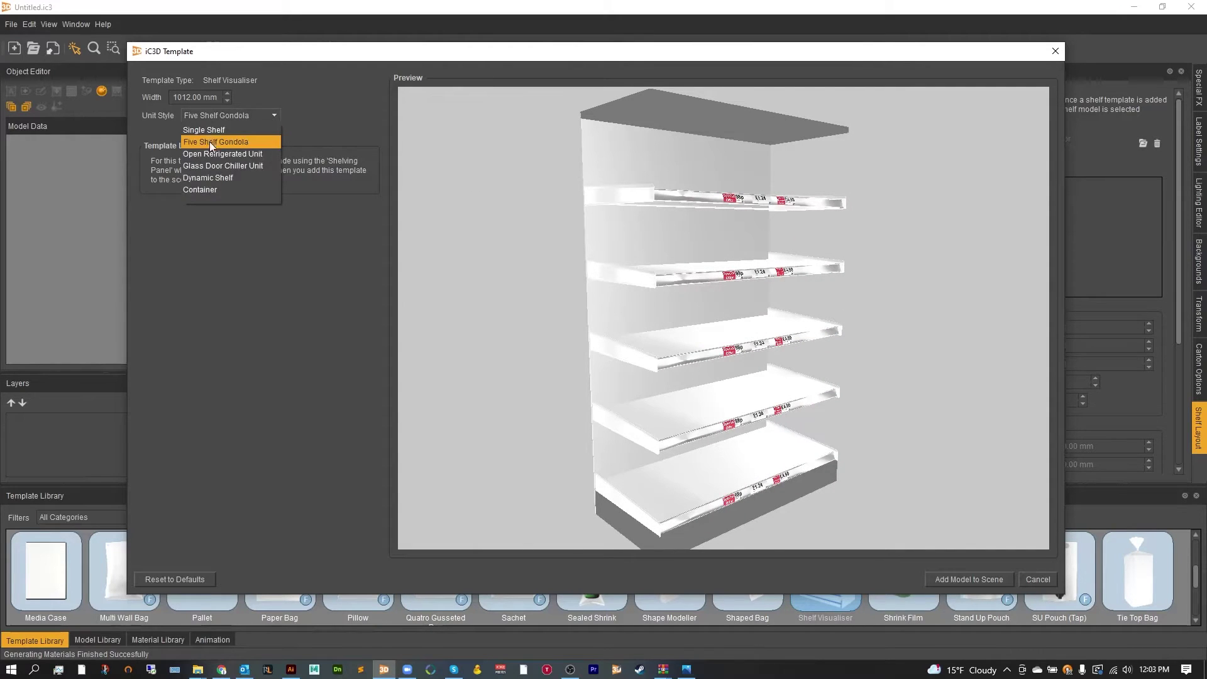
pyautogui.click(210, 150)
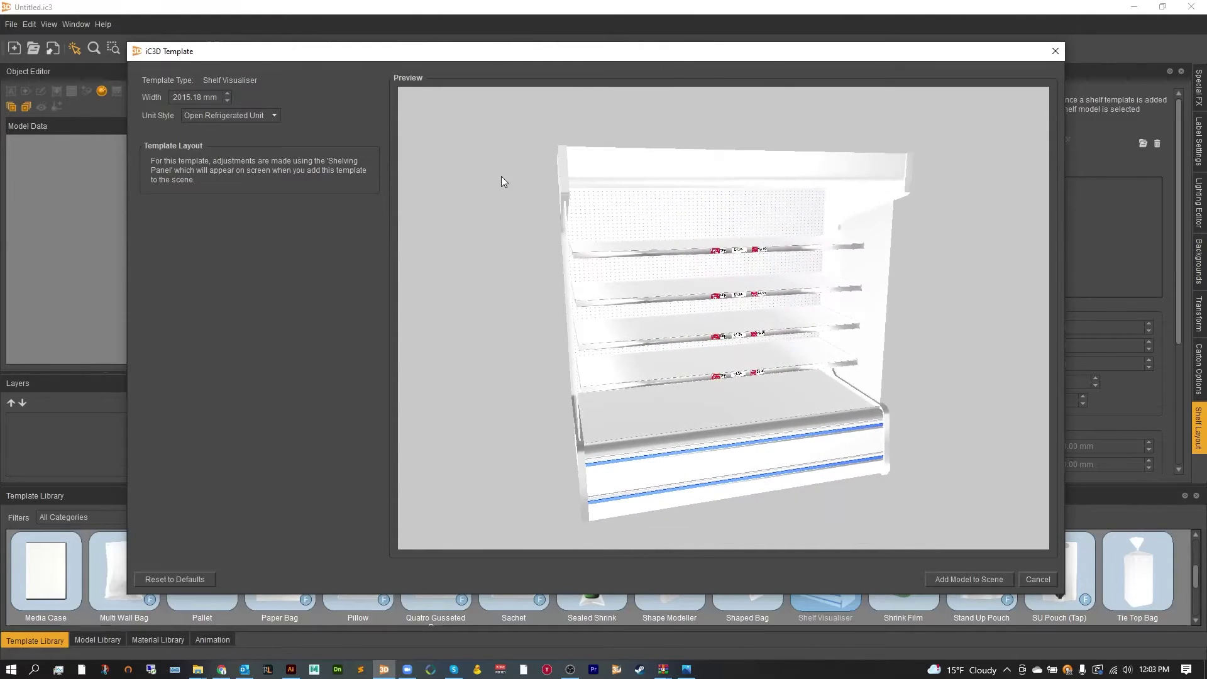
pyautogui.click(244, 120)
pyautogui.click(258, 164)
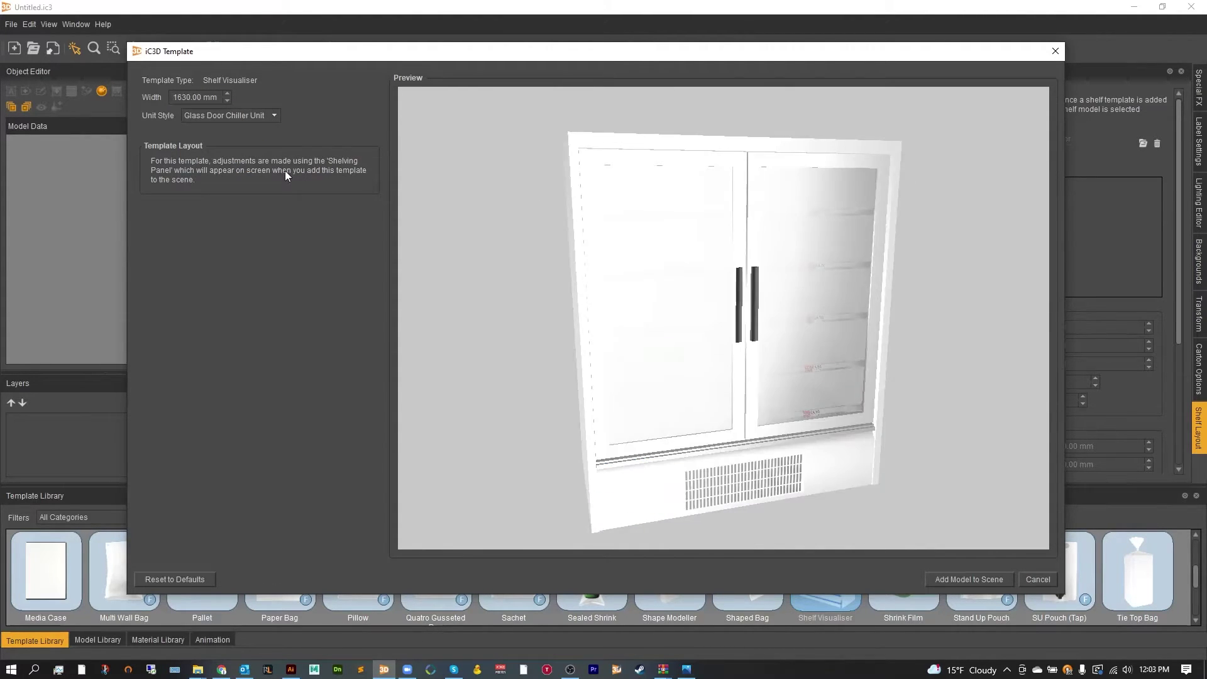
pyautogui.click(242, 119)
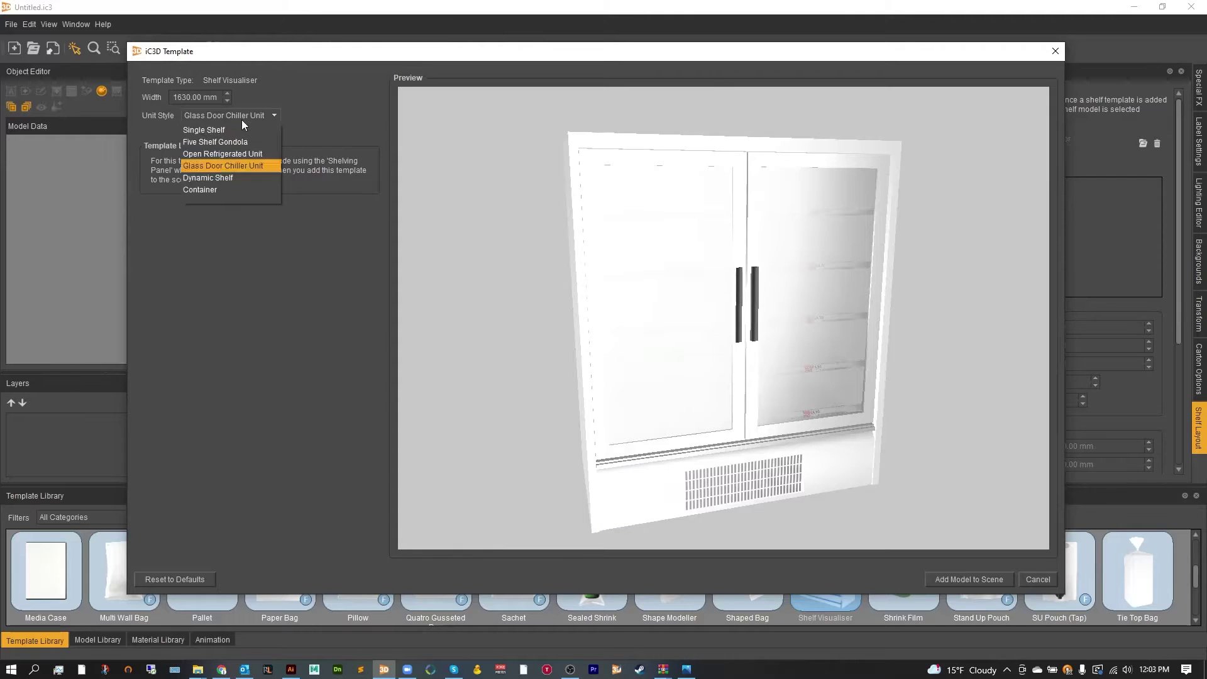
pyautogui.click(240, 177)
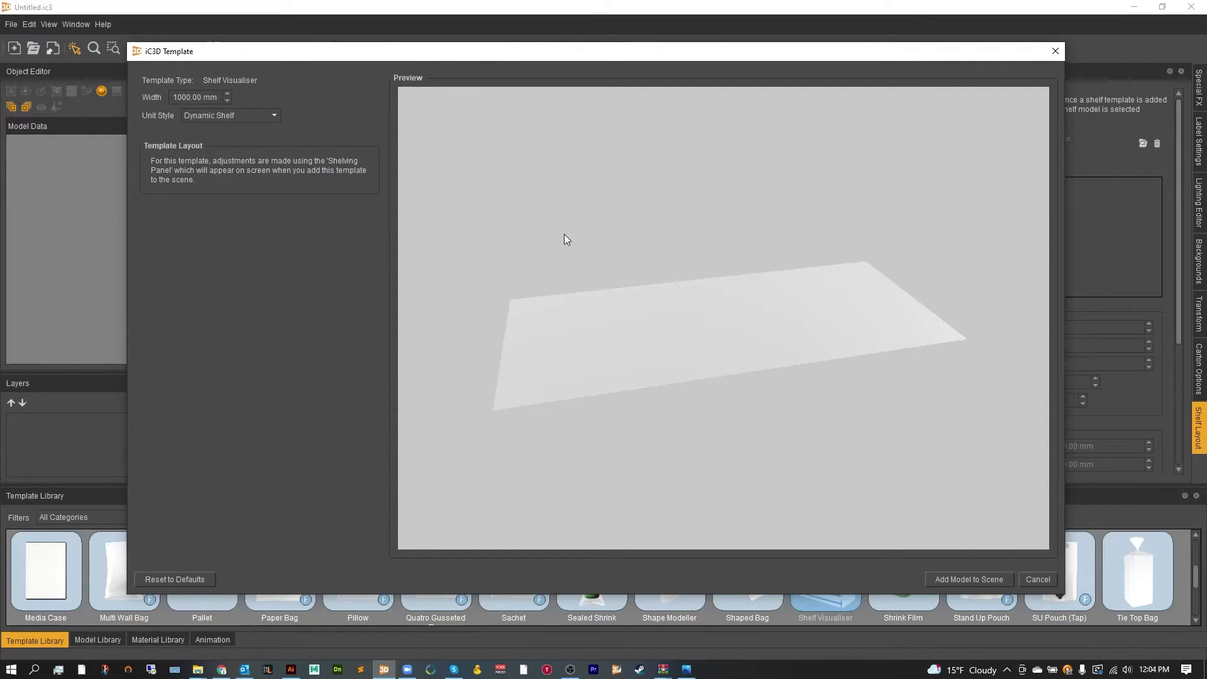
pyautogui.press('Down')
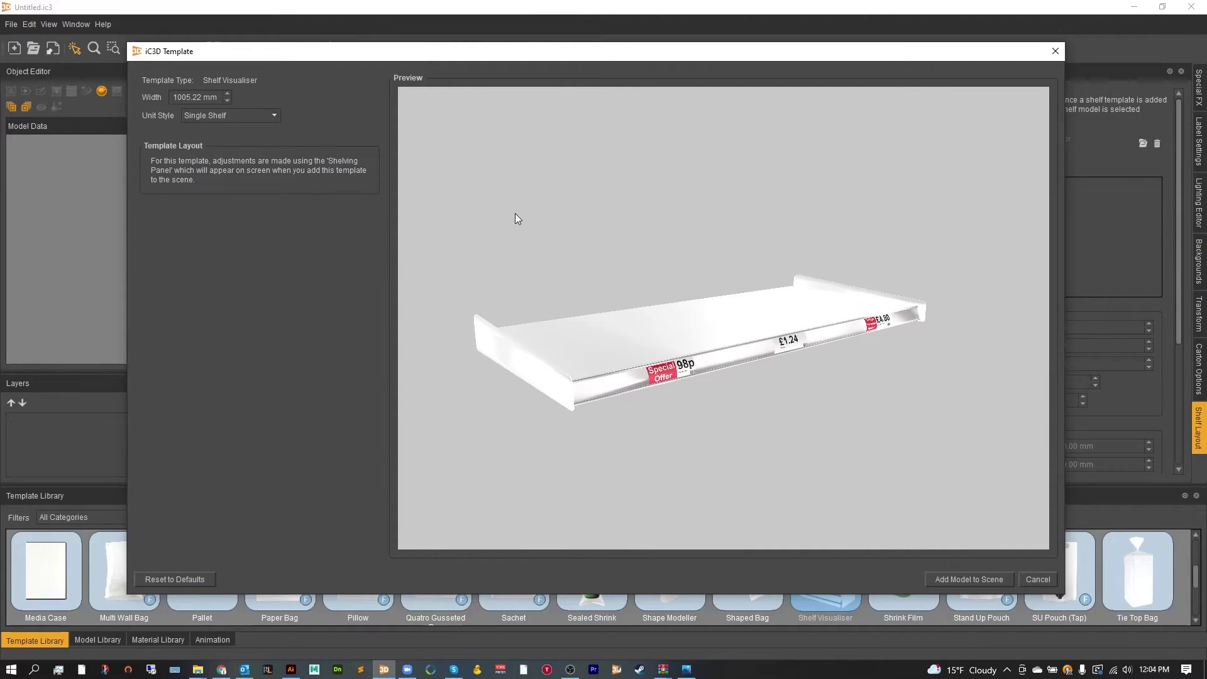
# Step: Add the labelled single shelf to the scene and select it in Model Data
pyautogui.click(958, 580)
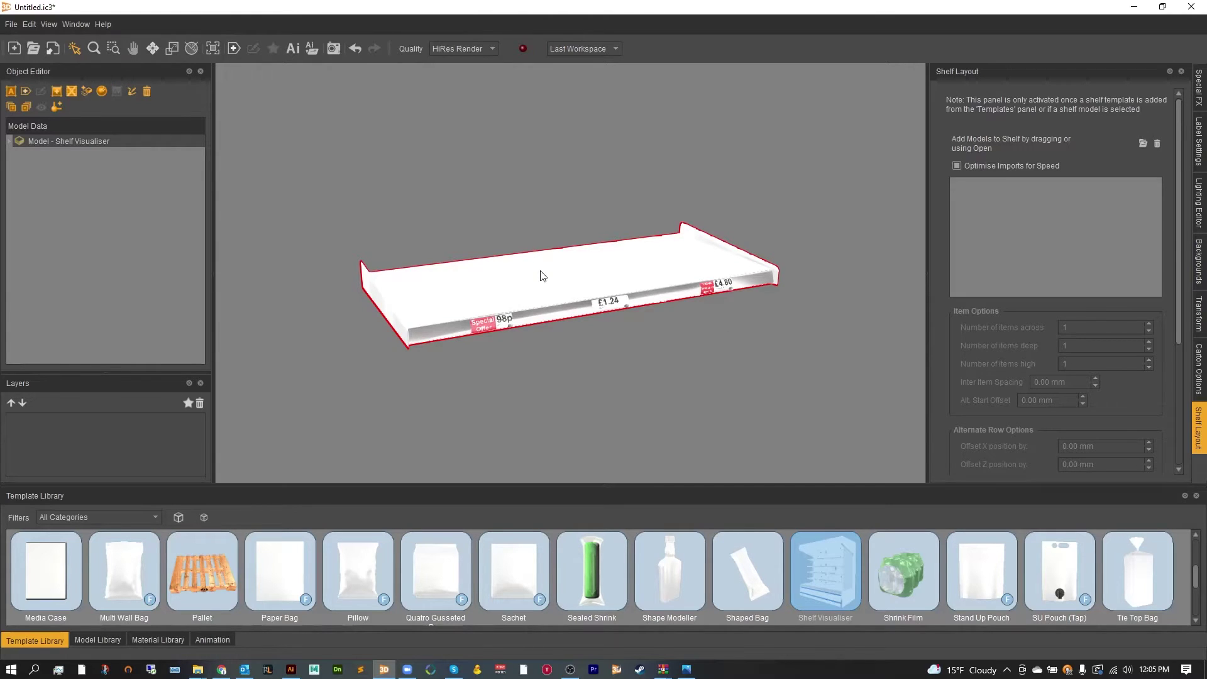
pyautogui.click(90, 158)
pyautogui.click(87, 141)
# Step: Reselect the shelf and show the MP1 Jars & Containers model library
pyautogui.click(71, 25)
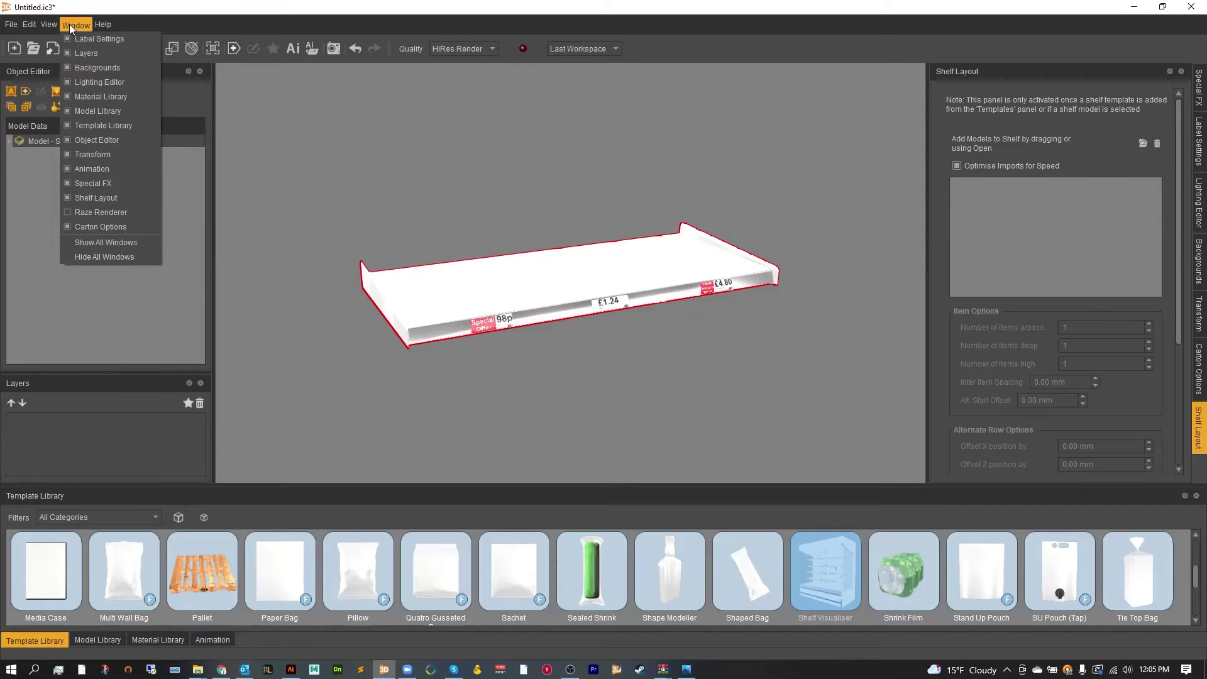
pyautogui.click(681, 152)
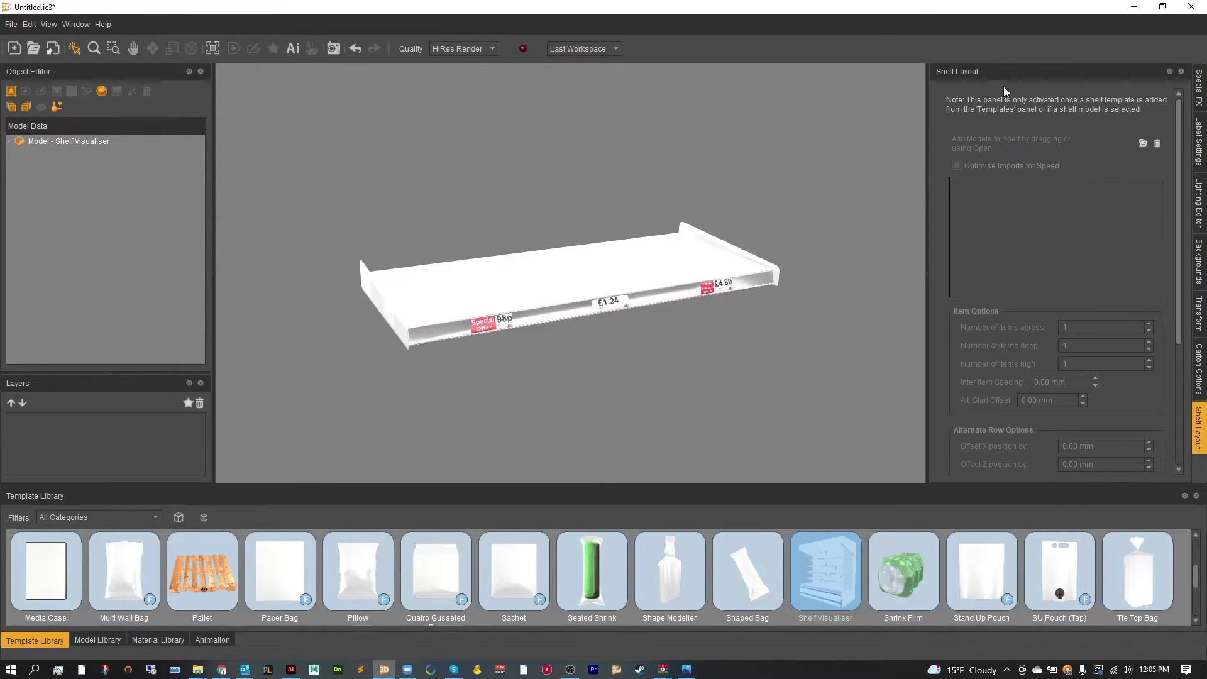
pyautogui.click(560, 282)
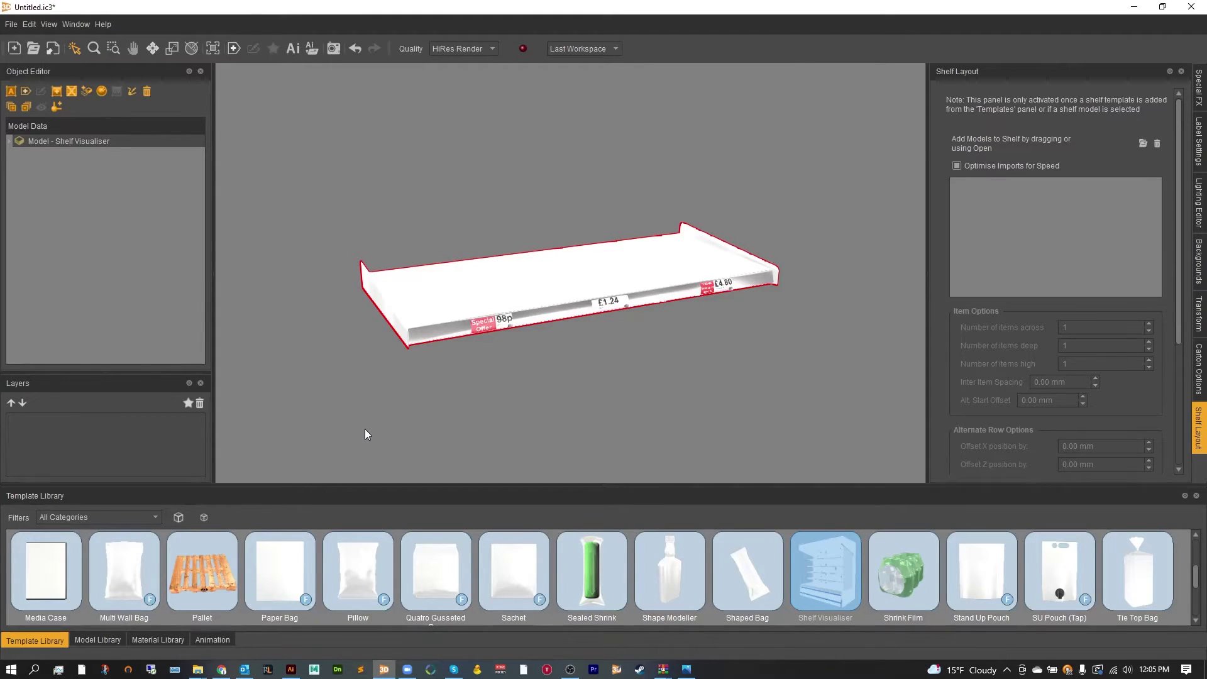
pyautogui.click(98, 640)
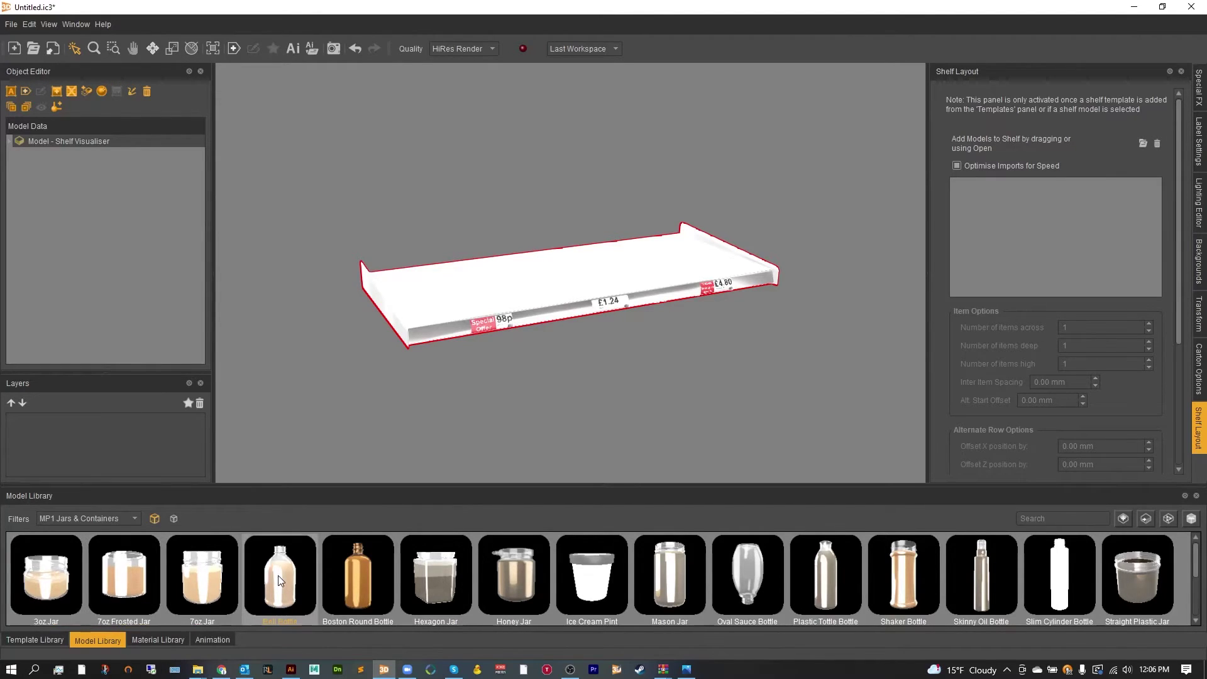
# Step: Put a Bell Bottle, Boston Round Bottle, Honey Jar and Mason Jar on the shelf
pyautogui.moveTo(278, 576); pyautogui.dragTo(1004, 259)
pyautogui.moveTo(358, 575); pyautogui.dragTo(1001, 264)
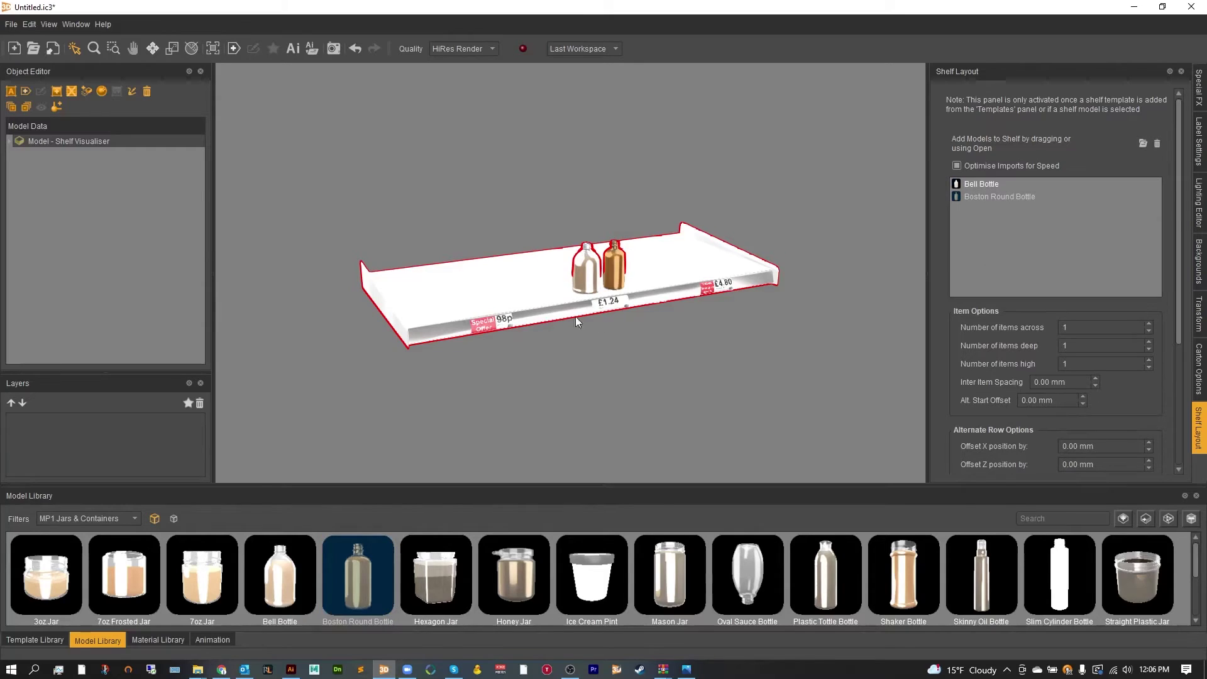
pyautogui.moveTo(513, 575); pyautogui.dragTo(628, 350)
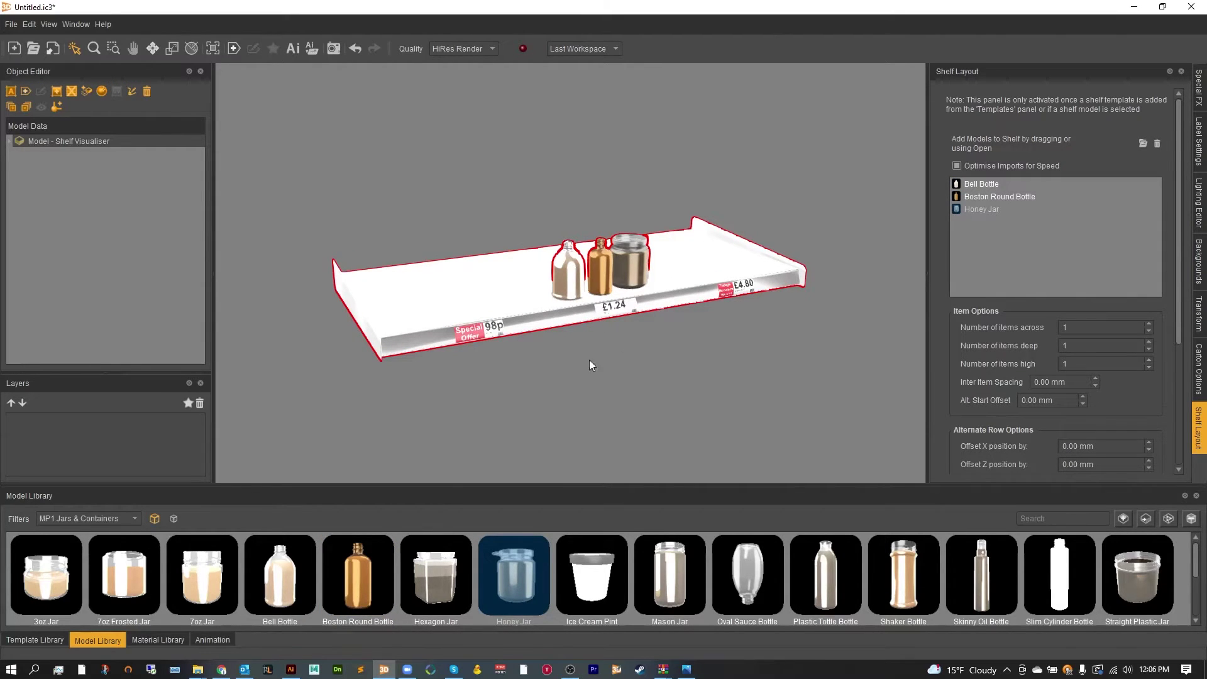
pyautogui.moveTo(659, 564); pyautogui.dragTo(837, 330)
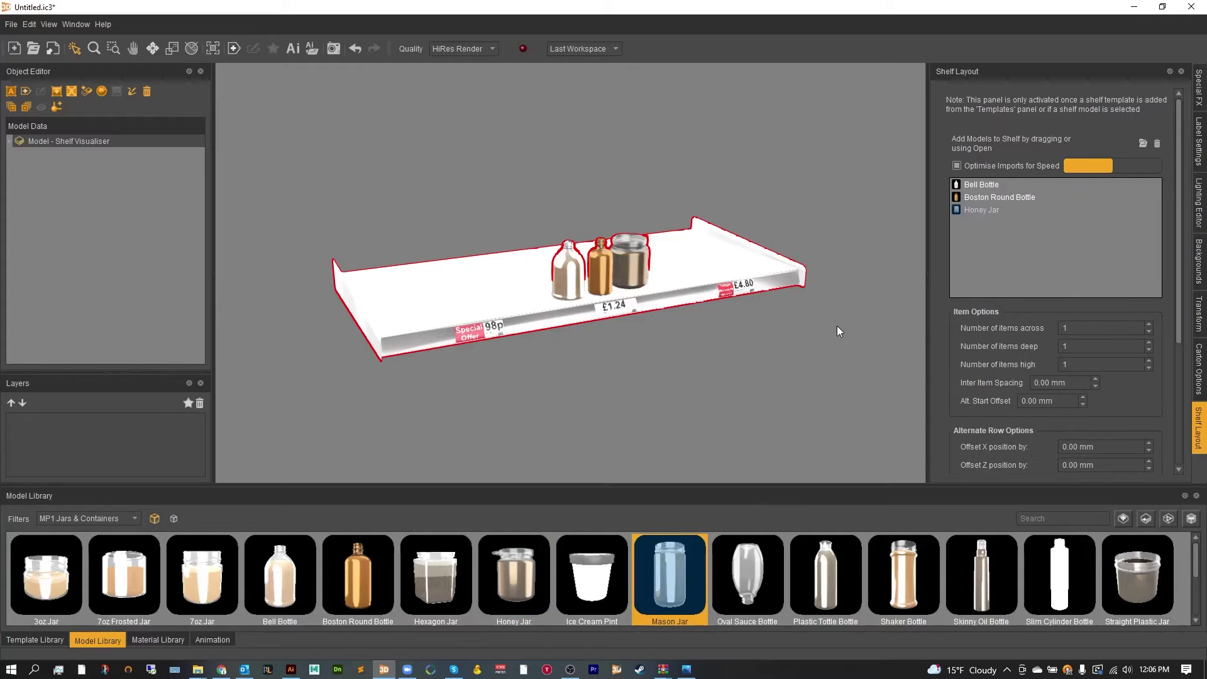
# Step: Reselect the shelf and choose the Bell Bottle to edit its quantities
pyautogui.click(836, 326)
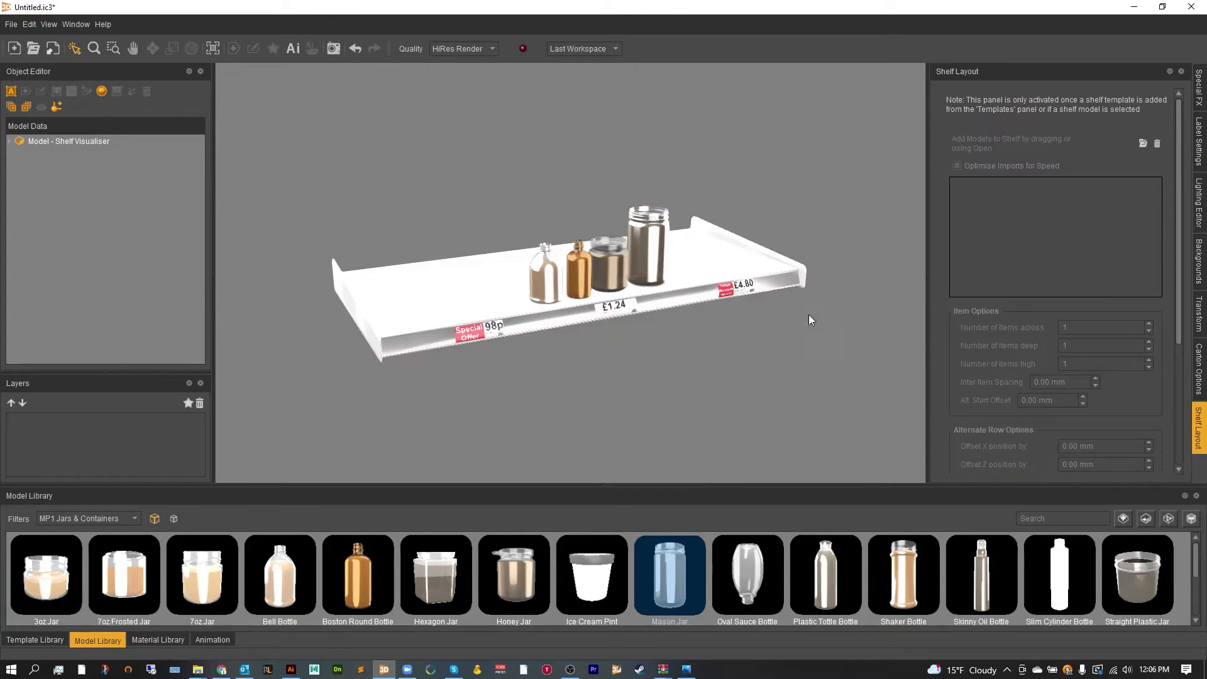
pyautogui.scroll(3, 687, 309)
pyautogui.click(695, 288)
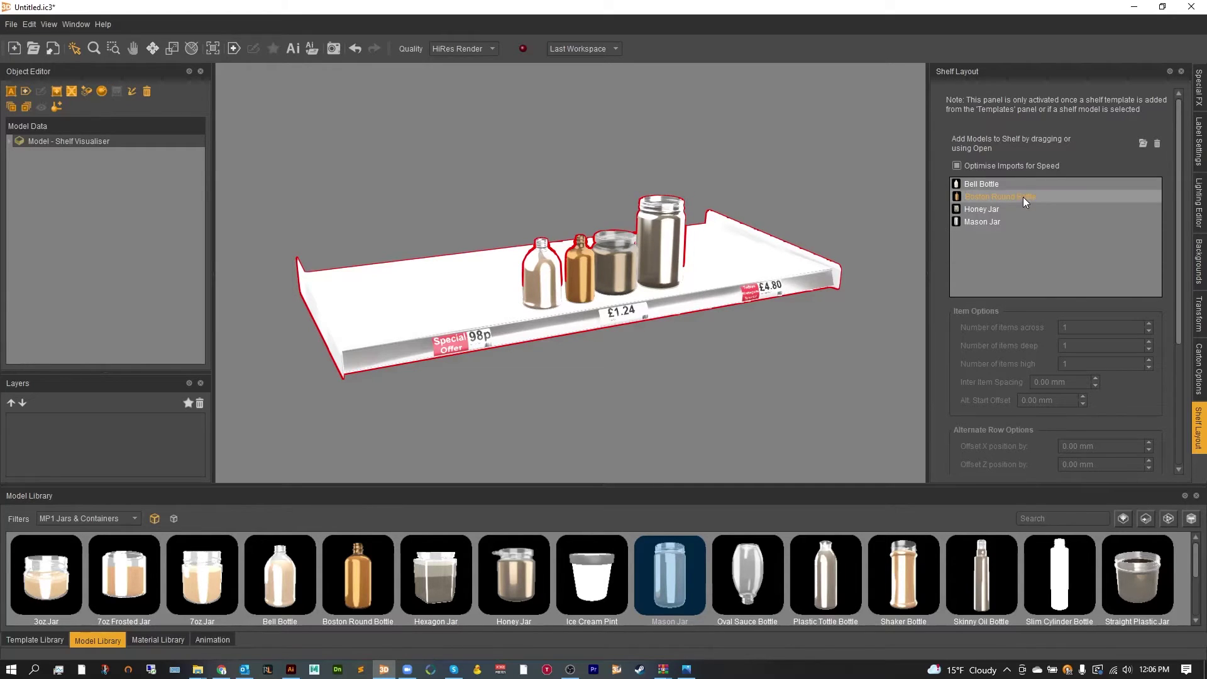
pyautogui.click(1000, 182)
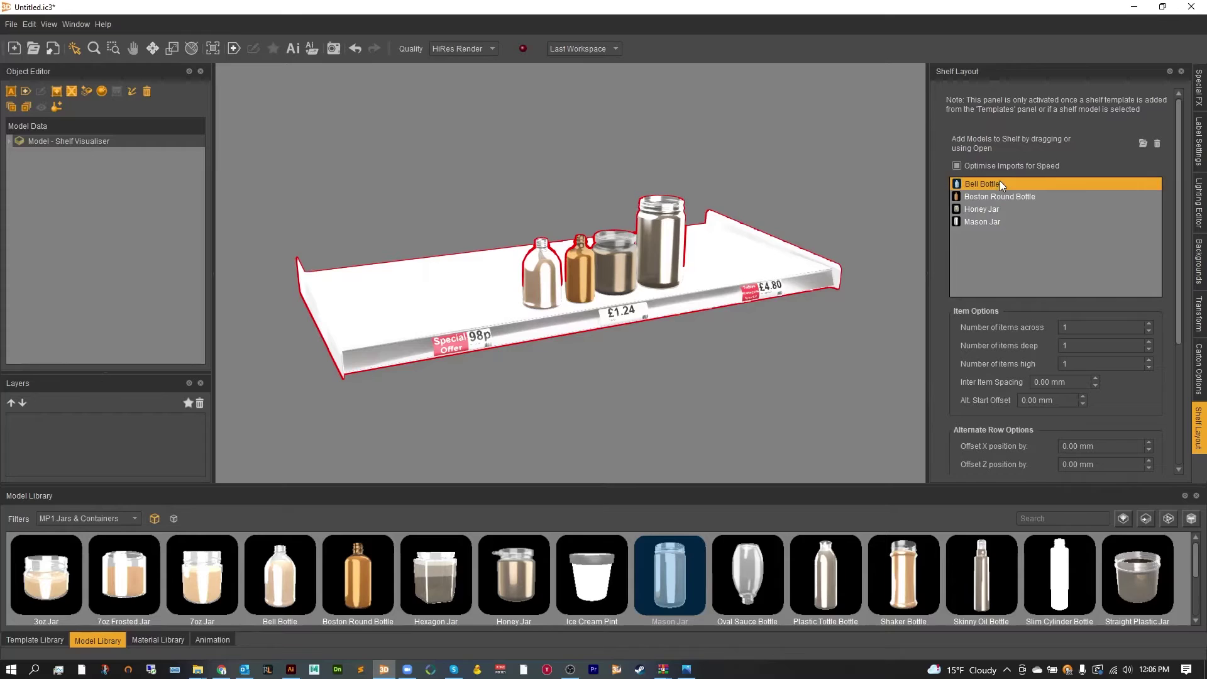
pyautogui.click(994, 198)
# Step: Set the Bell Bottles' Inter Item Spacing to 2.00 mm in Item Options
pyautogui.scroll(-3, 963, 313)
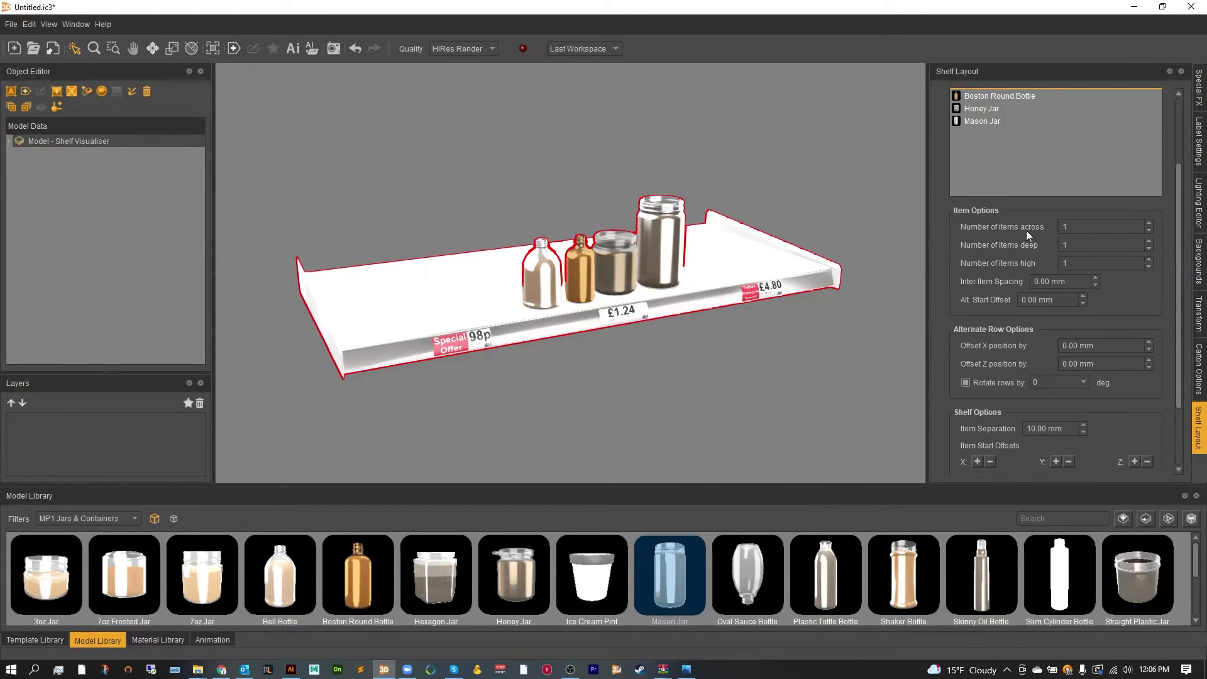
pyautogui.scroll(2, 1085, 230)
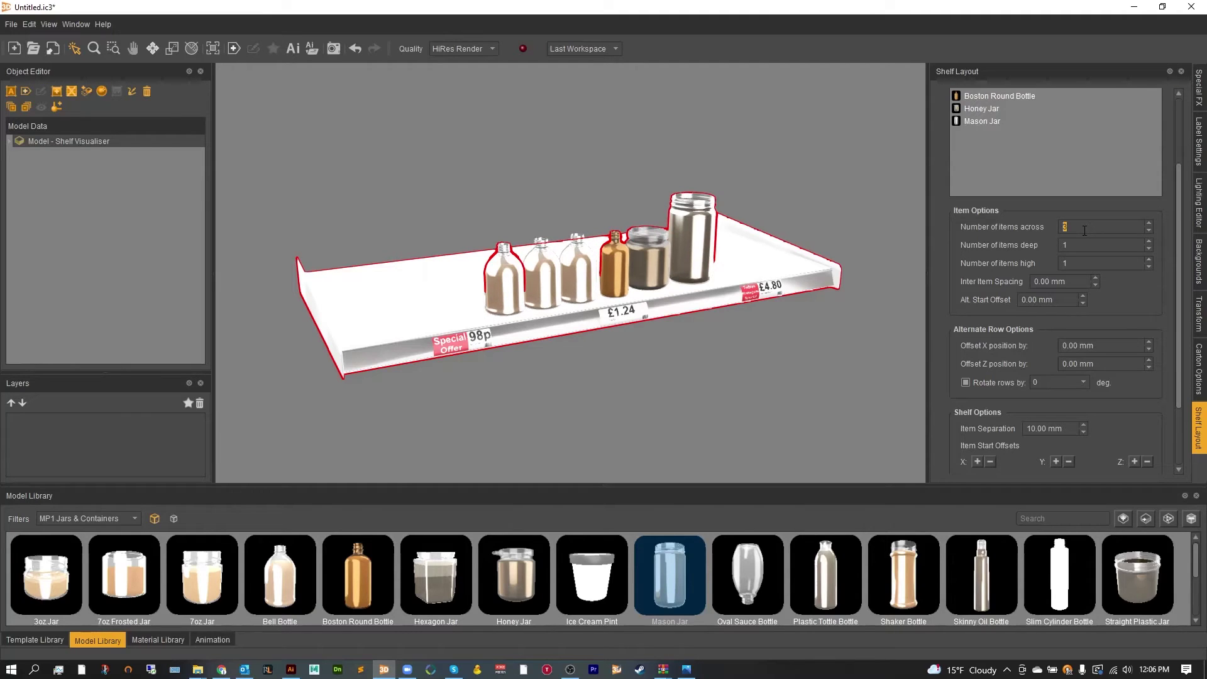
pyautogui.scroll(2, 1085, 230)
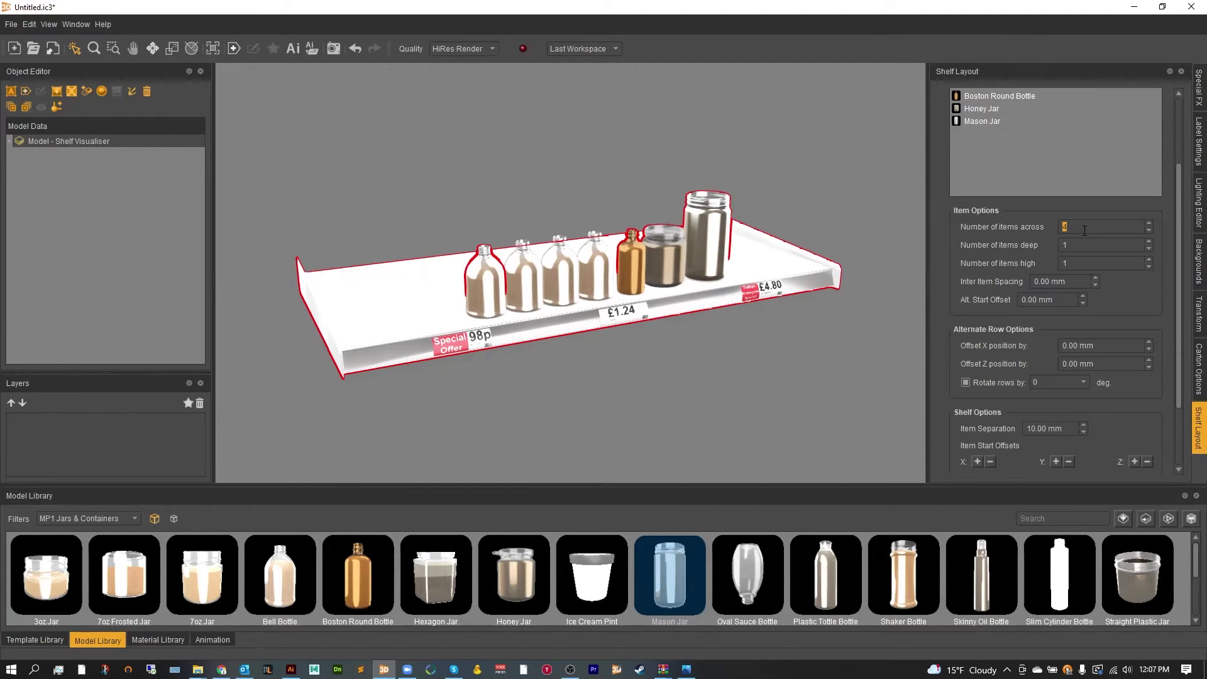
pyautogui.scroll(-2, 1085, 230)
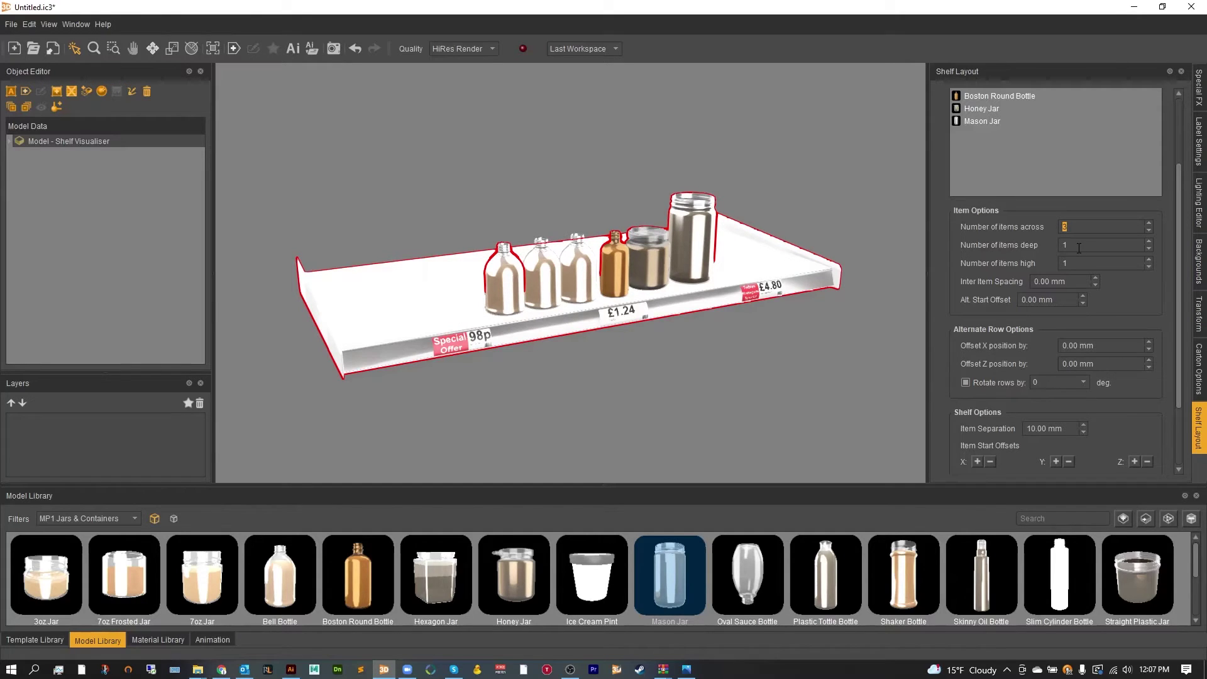
pyautogui.scroll(3, 1079, 248)
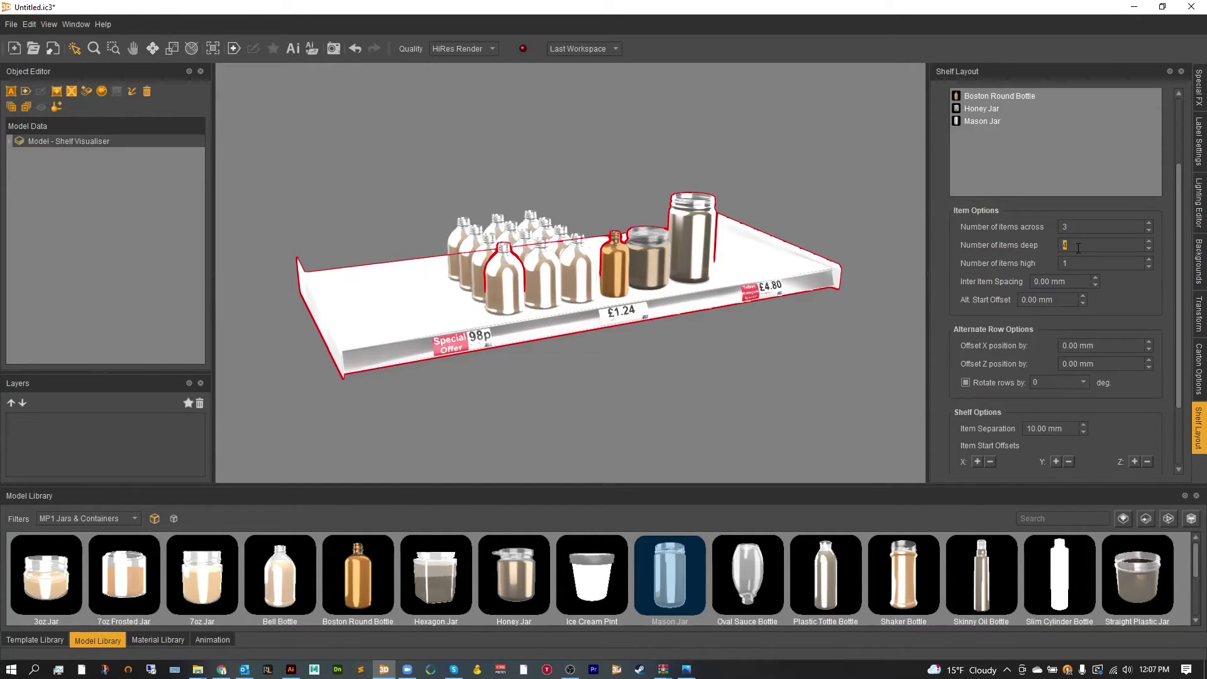
pyautogui.scroll(1, 1076, 262)
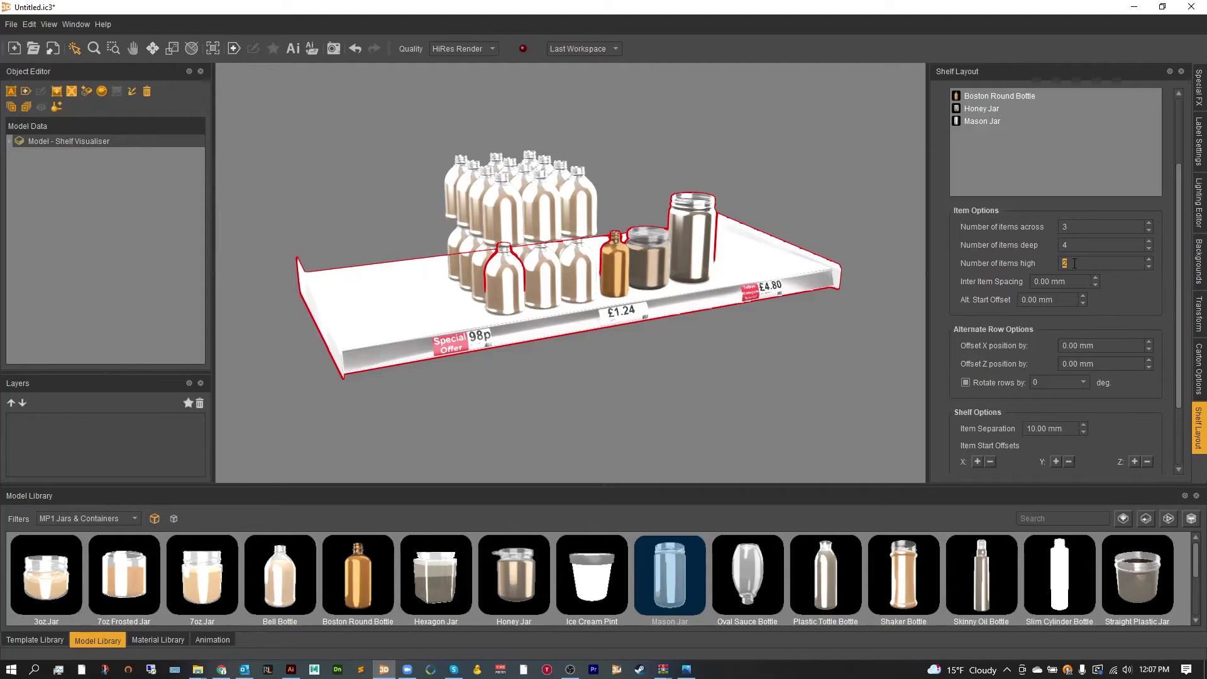
pyautogui.scroll(-1, 1074, 263)
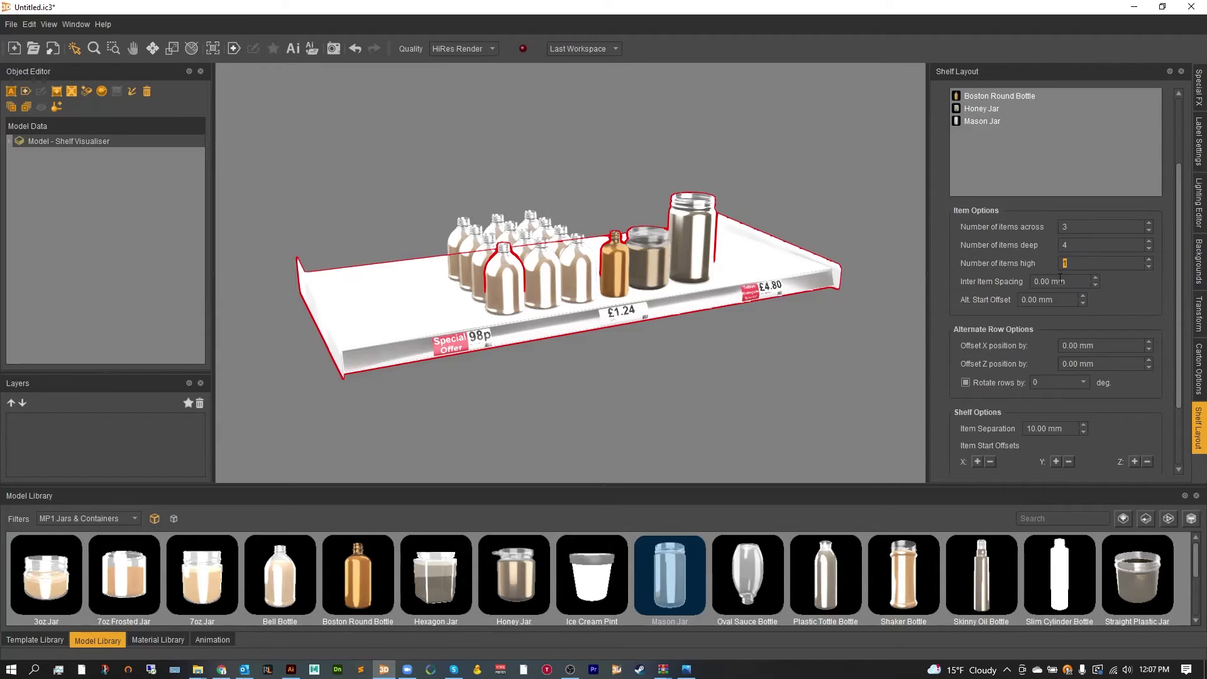
pyautogui.scroll(5, 1061, 278)
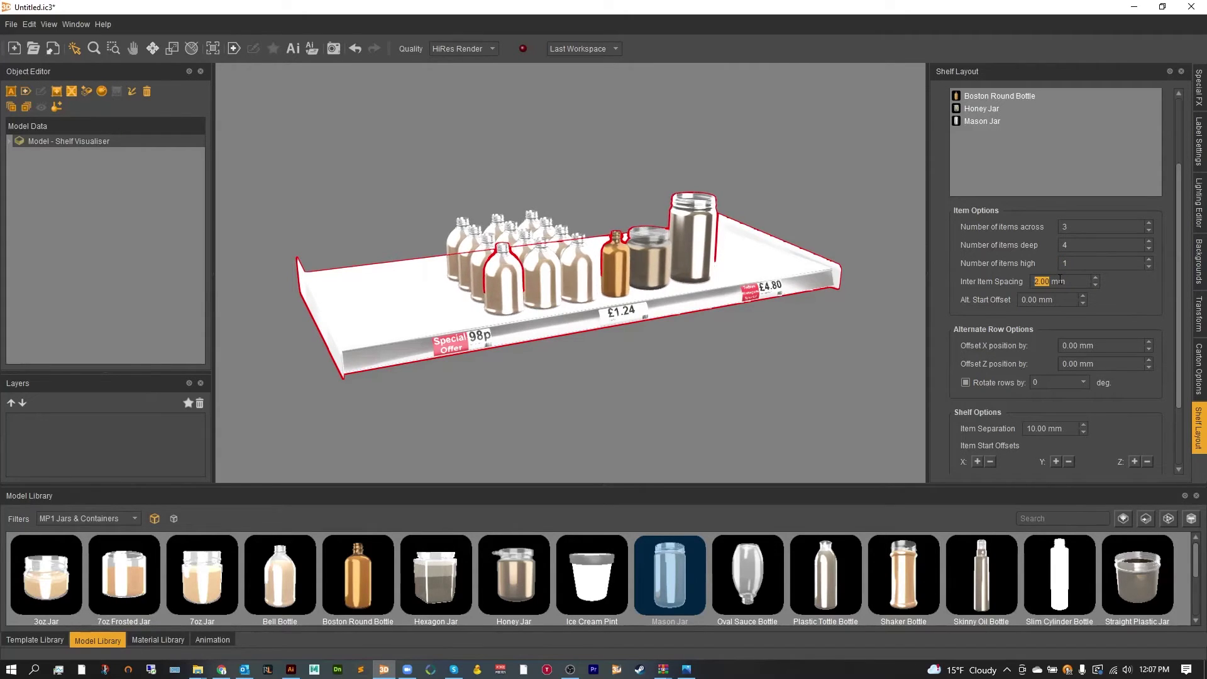
pyautogui.scroll(-5, 1061, 278)
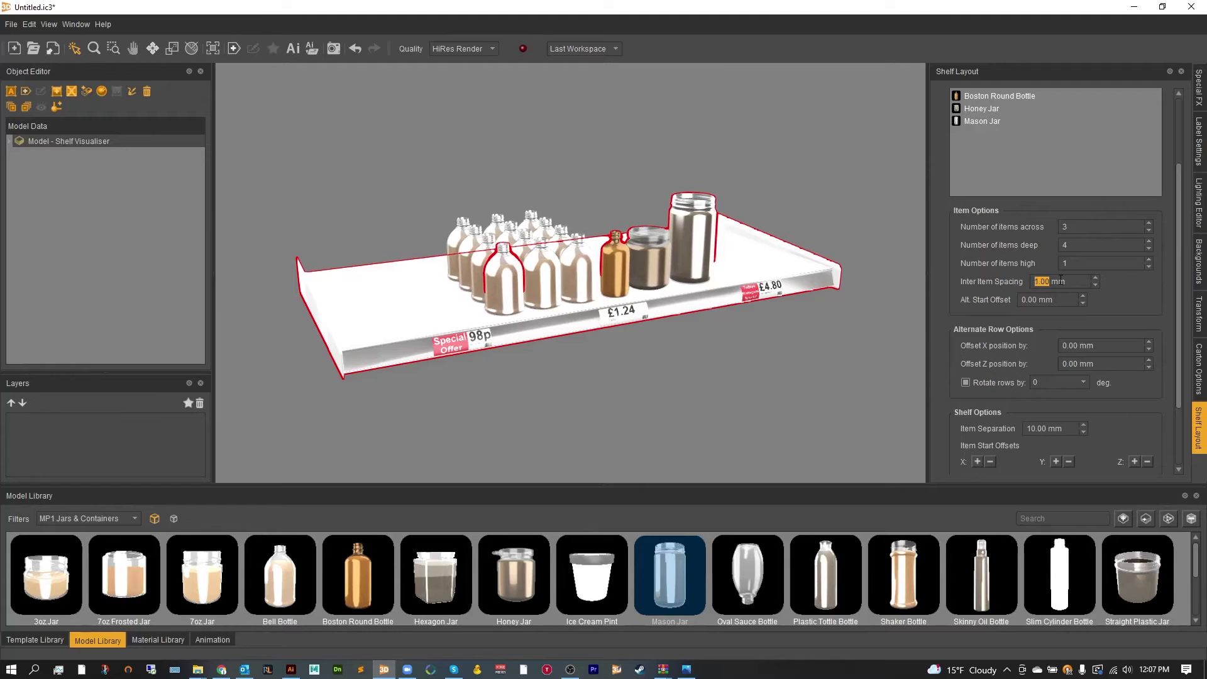
pyautogui.scroll(1, 1061, 279)
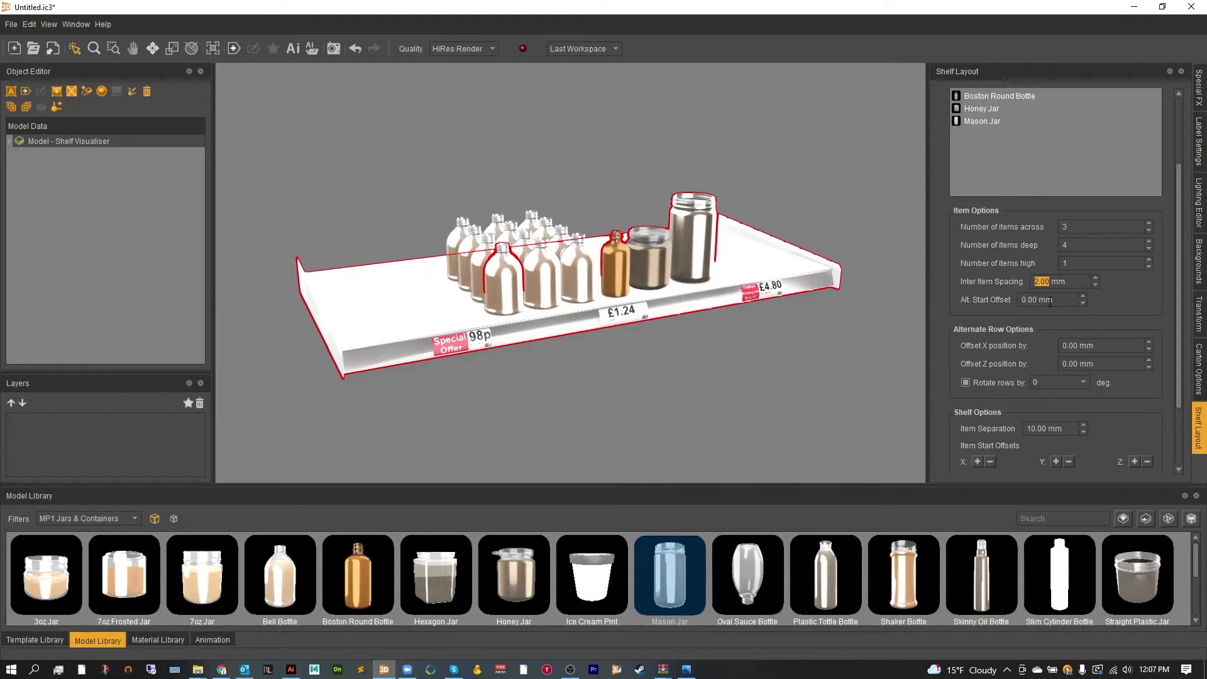
pyautogui.scroll(17, 1051, 301)
pyautogui.scroll(5, 1050, 301)
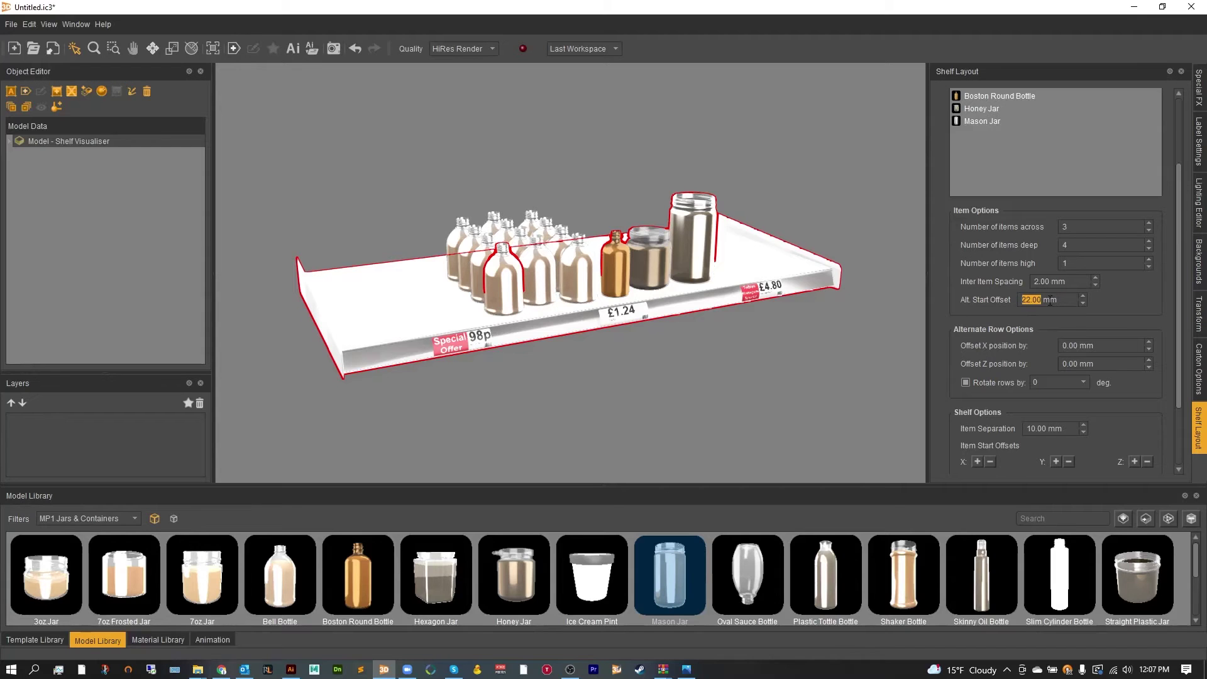
# Step: Check the shelf from above and reset Alt. Start Offset to 0.00 mm
pyautogui.moveTo(693, 290); pyautogui.dragTo(554, 331, button='middle')
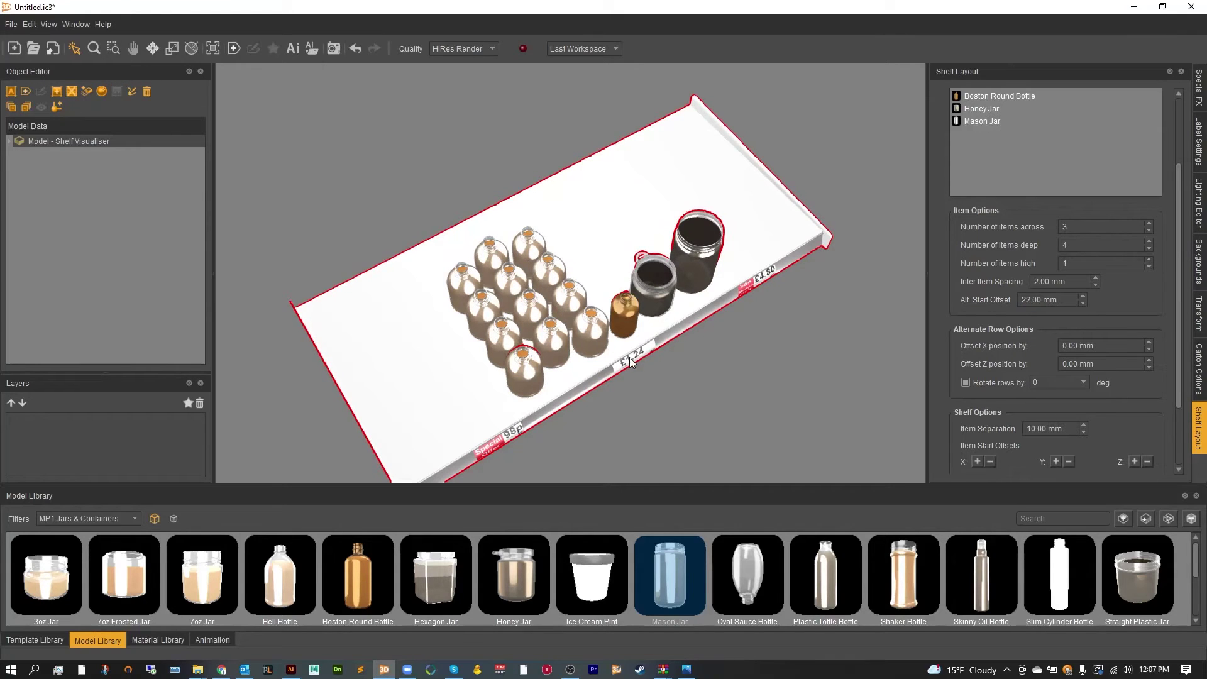
pyautogui.moveTo(629, 357); pyautogui.dragTo(624, 330, button='middle')
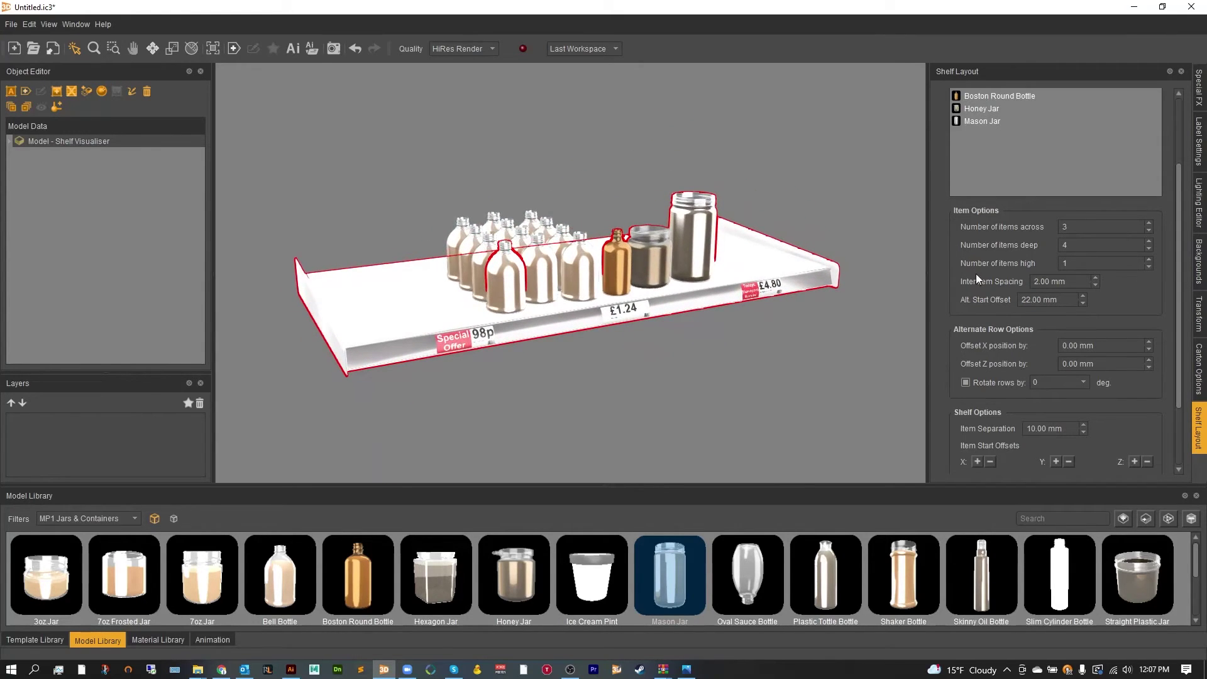
pyautogui.moveTo(1059, 300); pyautogui.dragTo(1002, 298)
pyautogui.write('0')
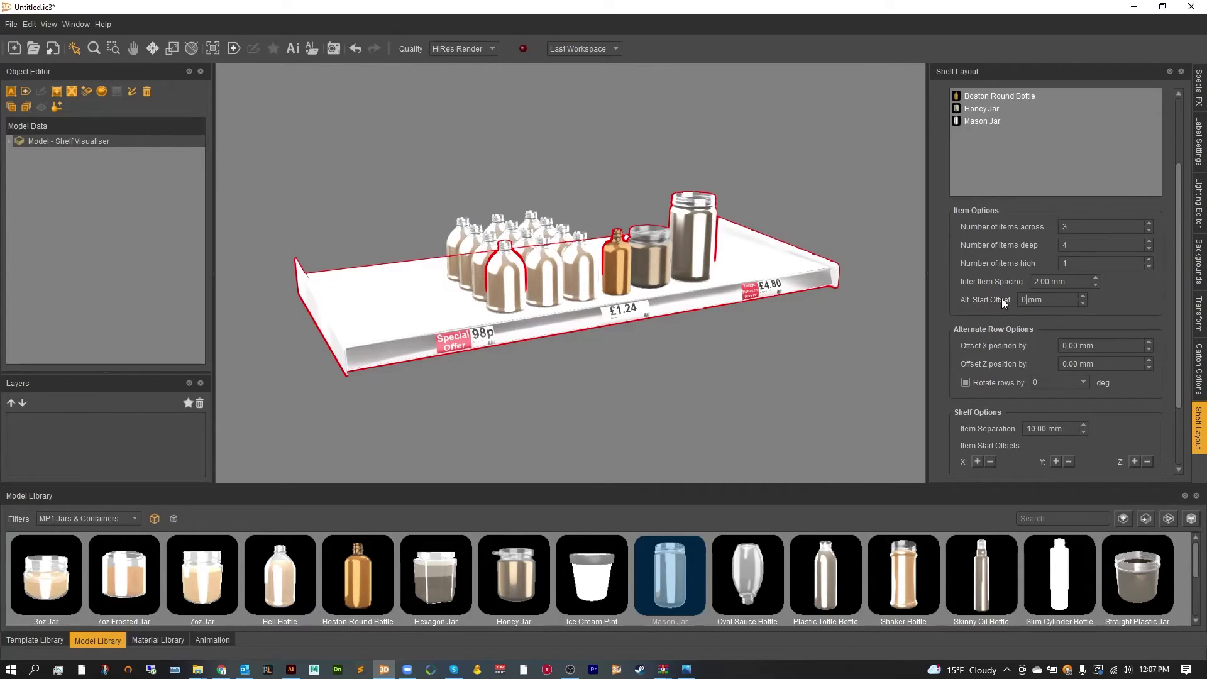
pyautogui.press('Tab')
pyautogui.scroll(-3, 1029, 316)
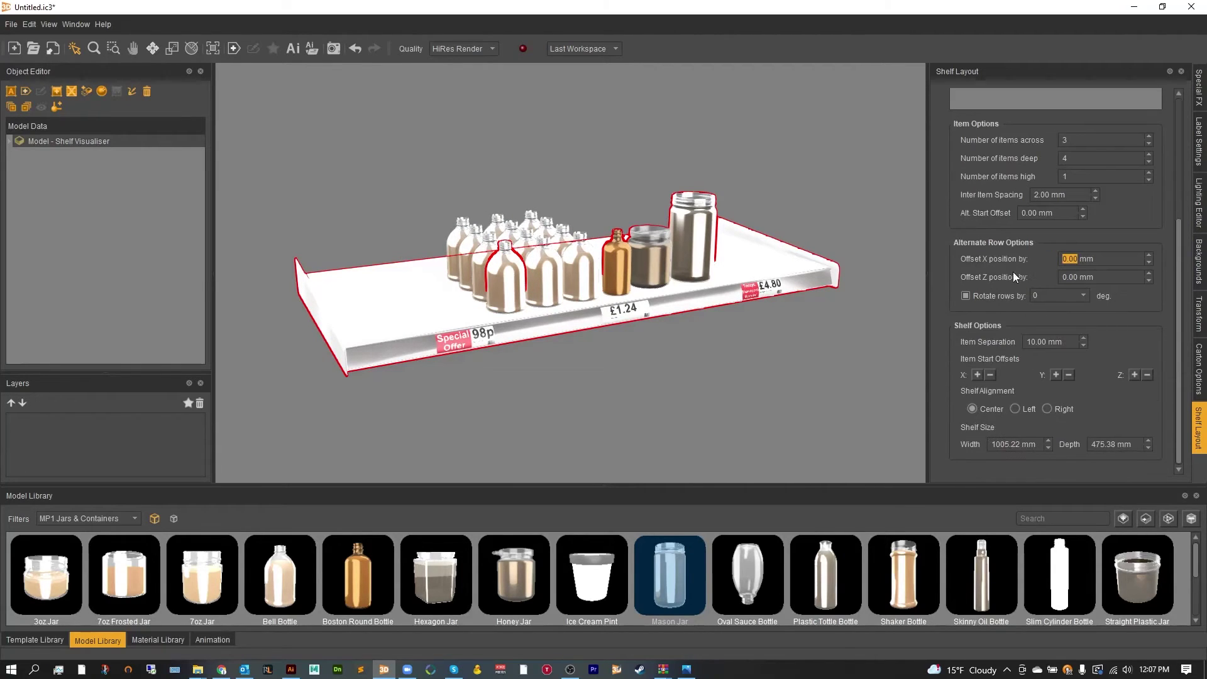
pyautogui.write('5')
pyautogui.press('Return')
pyautogui.write('0')
pyautogui.press('Return')
pyautogui.press('Tab')
pyautogui.write('2')
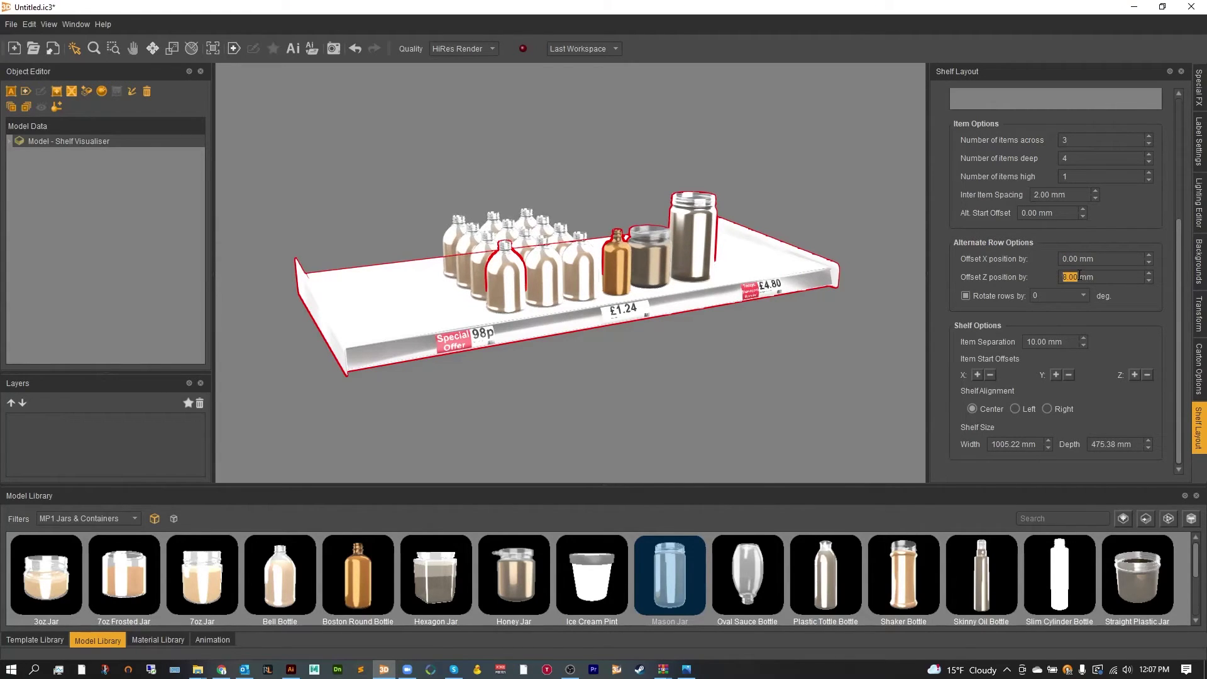
pyautogui.press('Return')
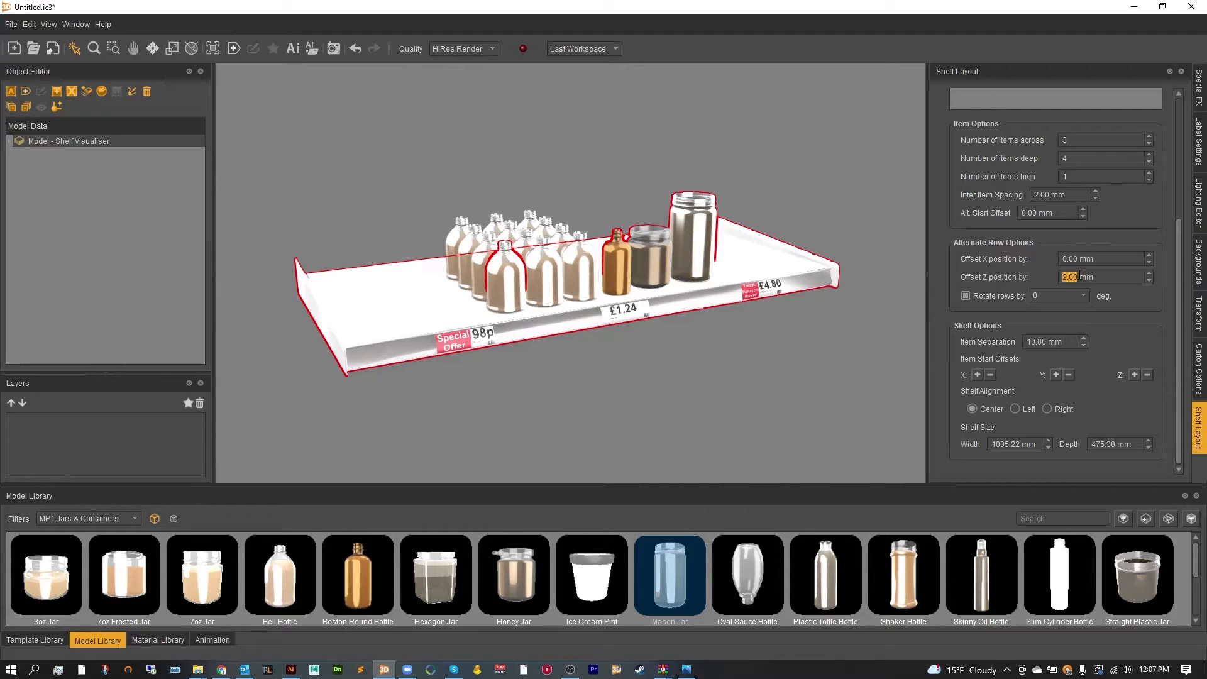
pyautogui.write('3')
pyautogui.press('Return')
pyautogui.write('0')
pyautogui.press('Return')
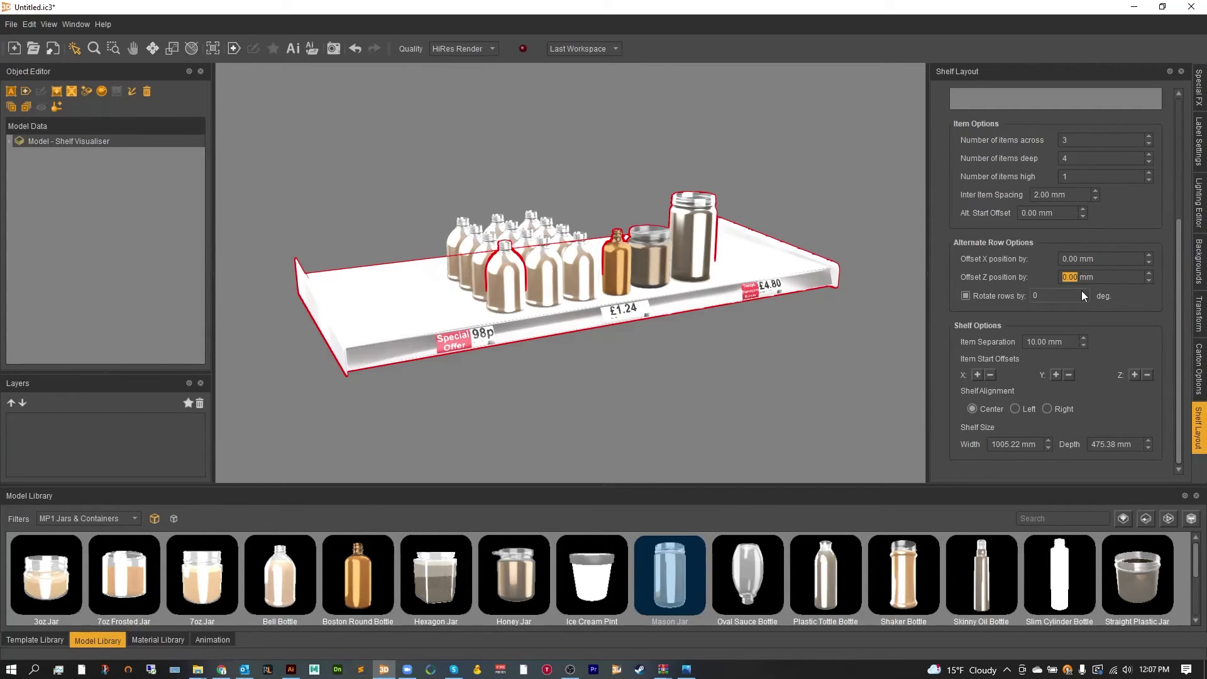
pyautogui.click(1083, 293)
pyautogui.click(1066, 319)
pyautogui.click(1077, 297)
pyautogui.click(1061, 334)
pyautogui.click(1074, 298)
pyautogui.click(1062, 345)
pyautogui.click(1075, 295)
pyautogui.click(1062, 345)
pyautogui.scroll(18, 1048, 344)
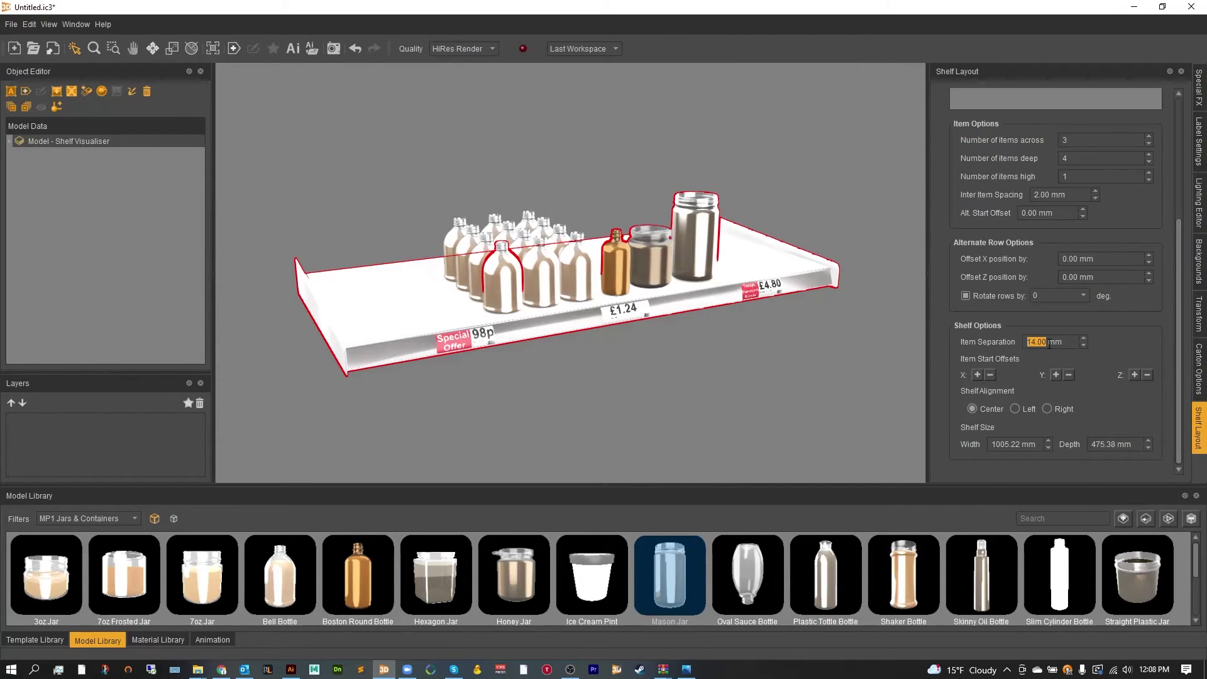
pyautogui.scroll(5, 1049, 344)
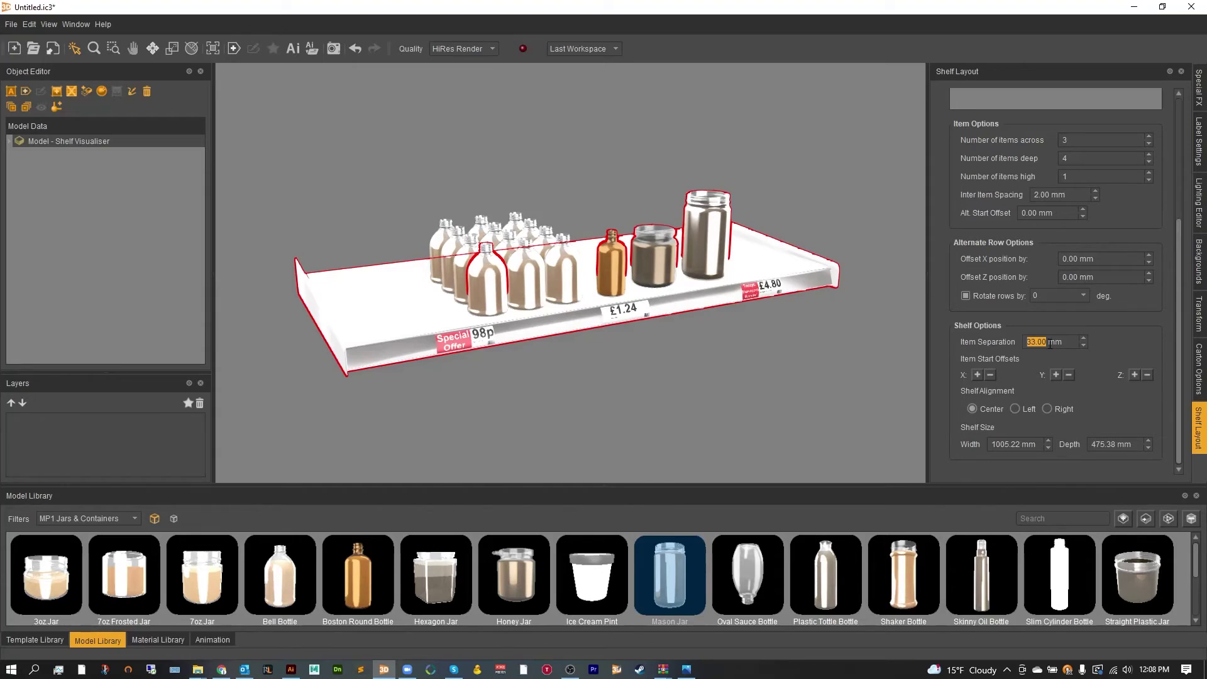
pyautogui.scroll(-17, 1050, 344)
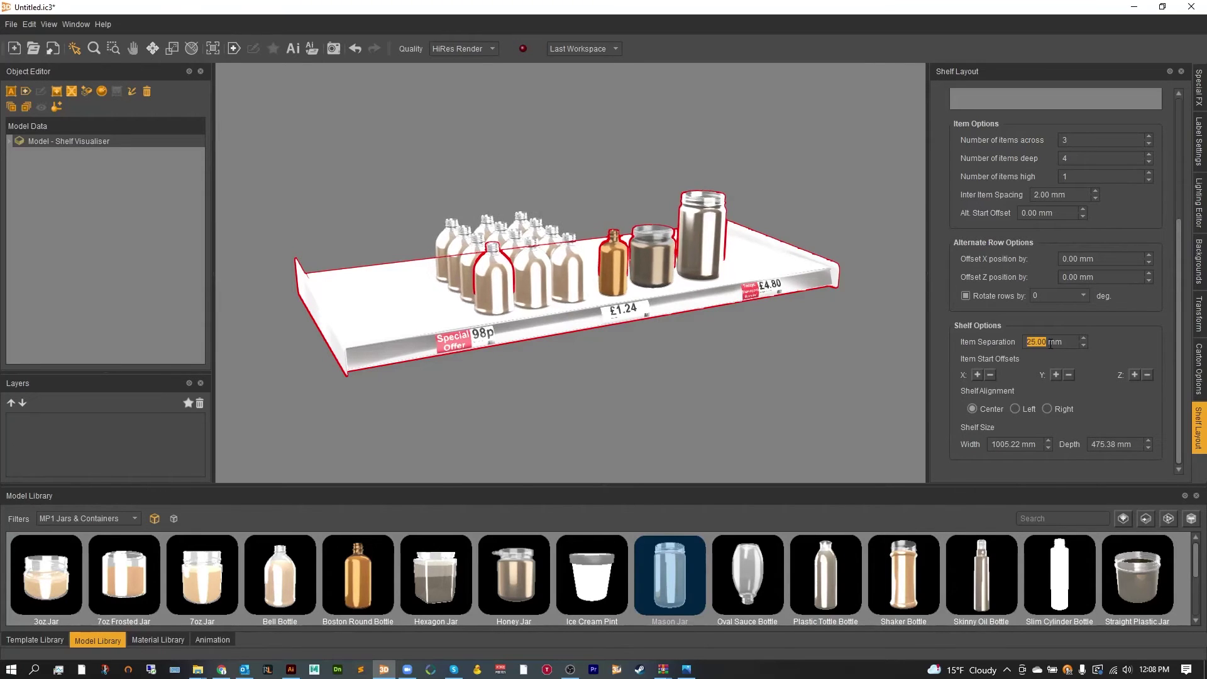
pyautogui.scroll(-6, 1051, 344)
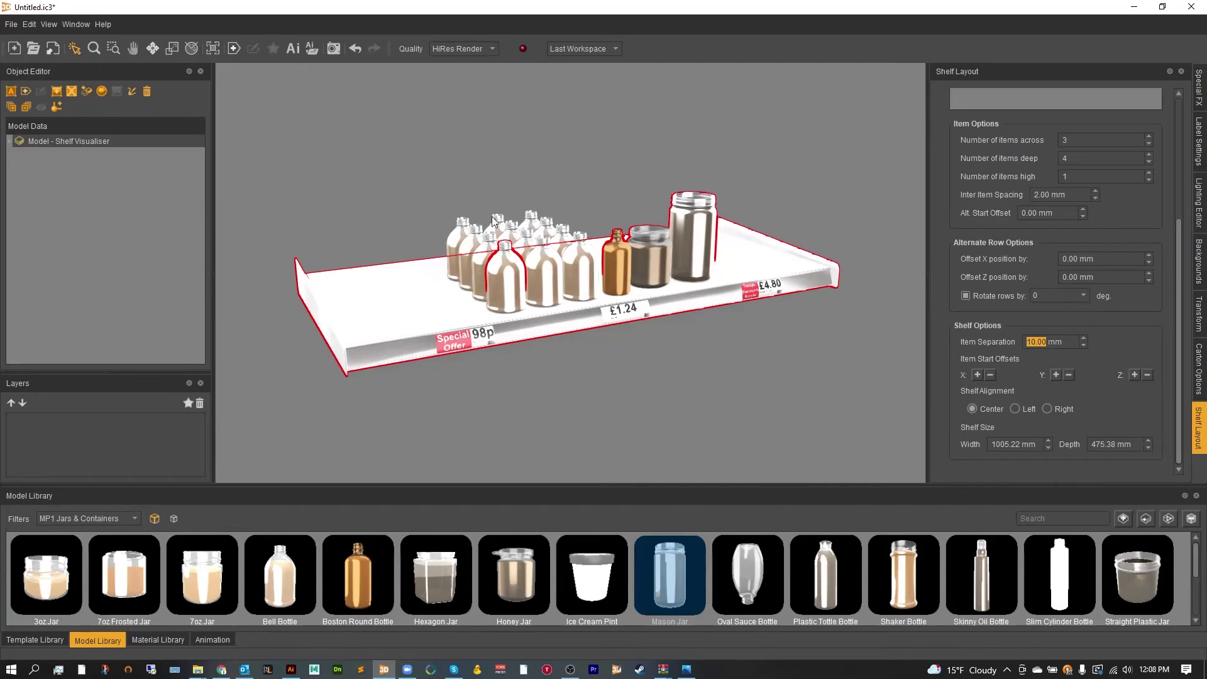
pyautogui.click(978, 375)
pyautogui.click(978, 374)
pyautogui.click(978, 374)
pyautogui.click(987, 376)
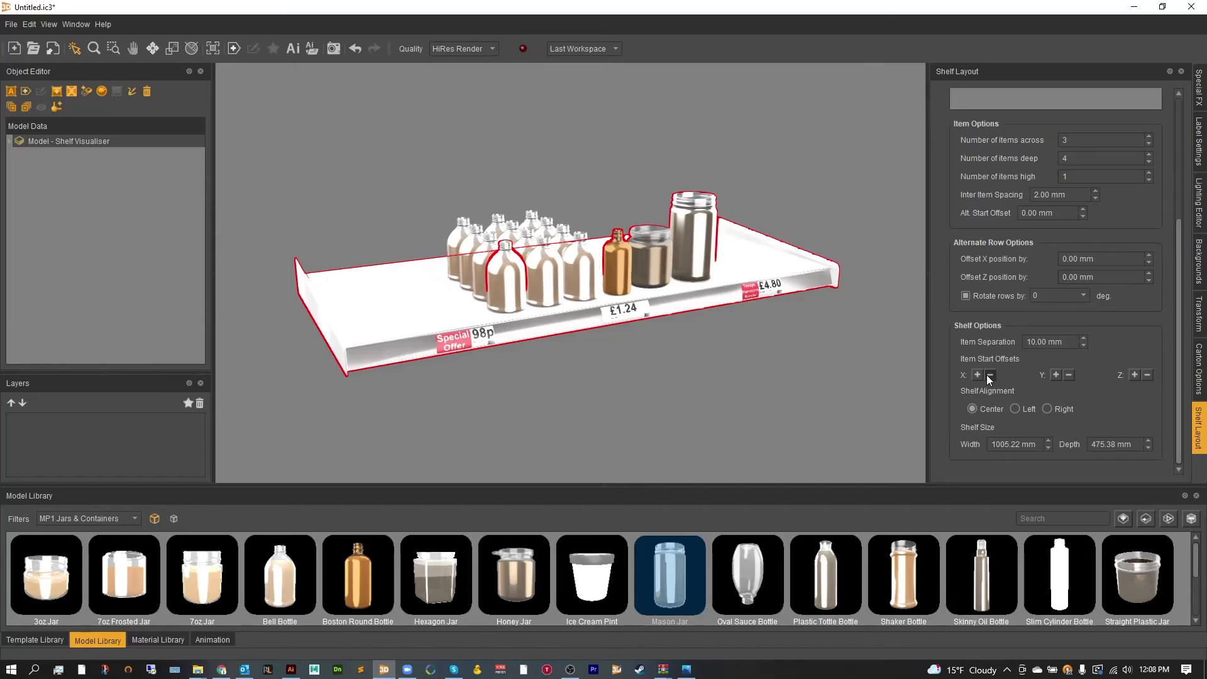
pyautogui.click(987, 375)
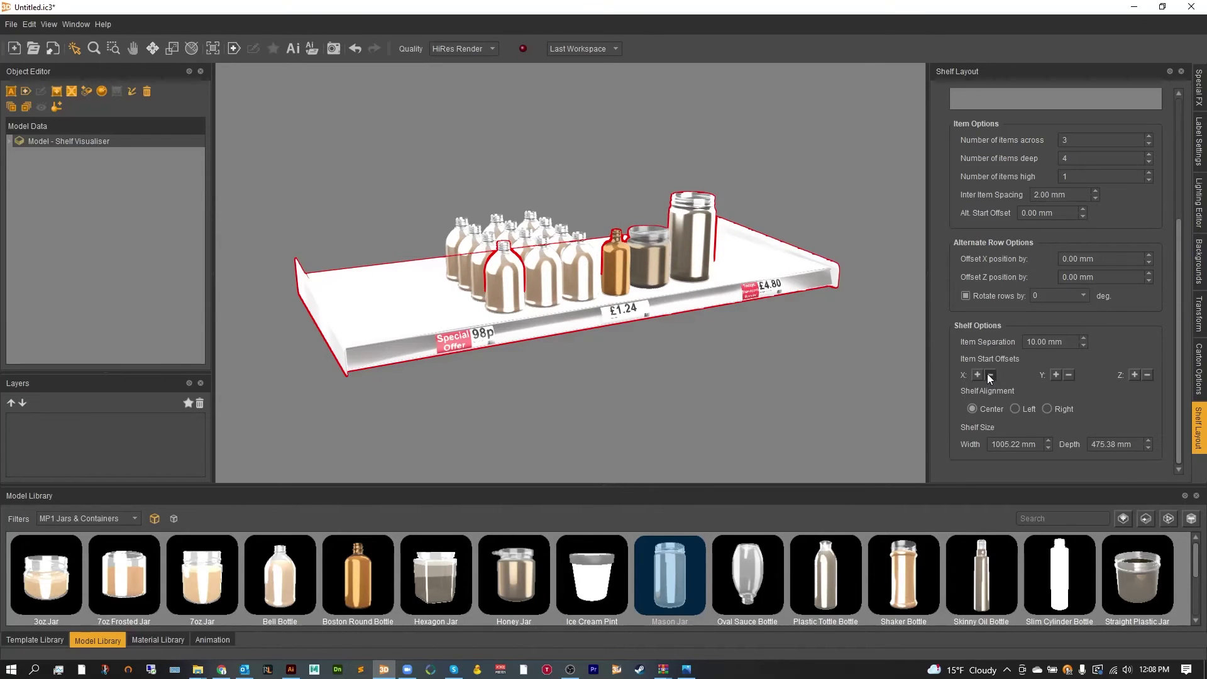
pyautogui.click(1015, 409)
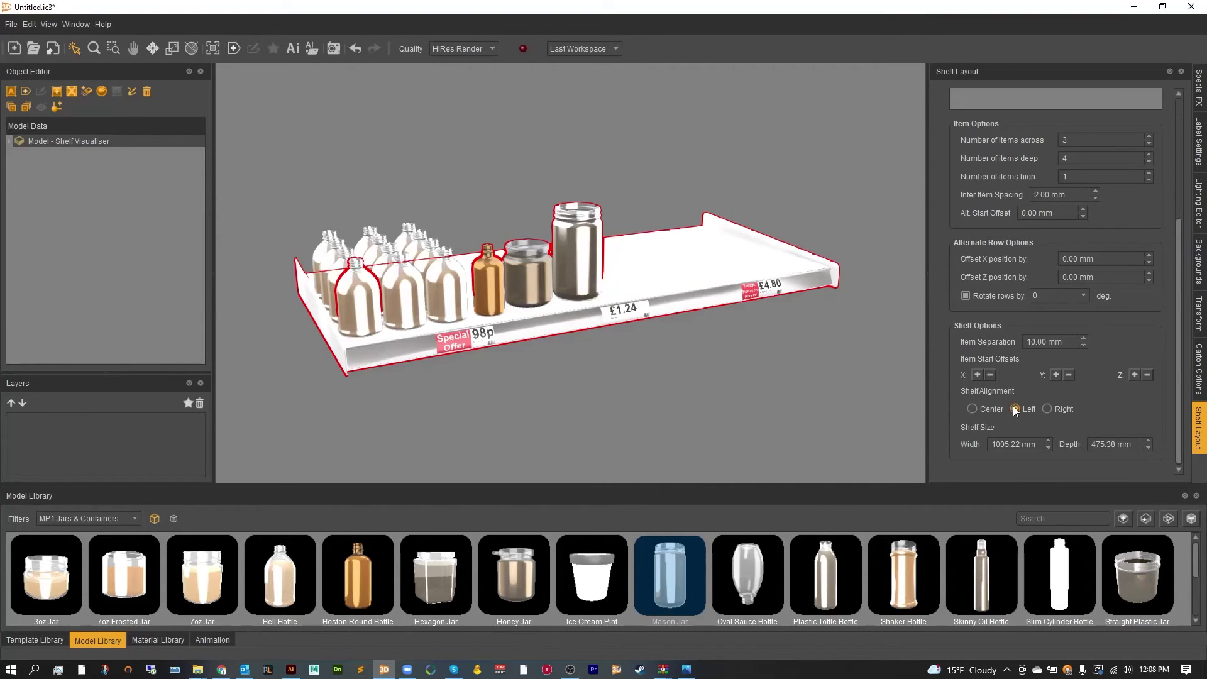
pyautogui.click(1048, 409)
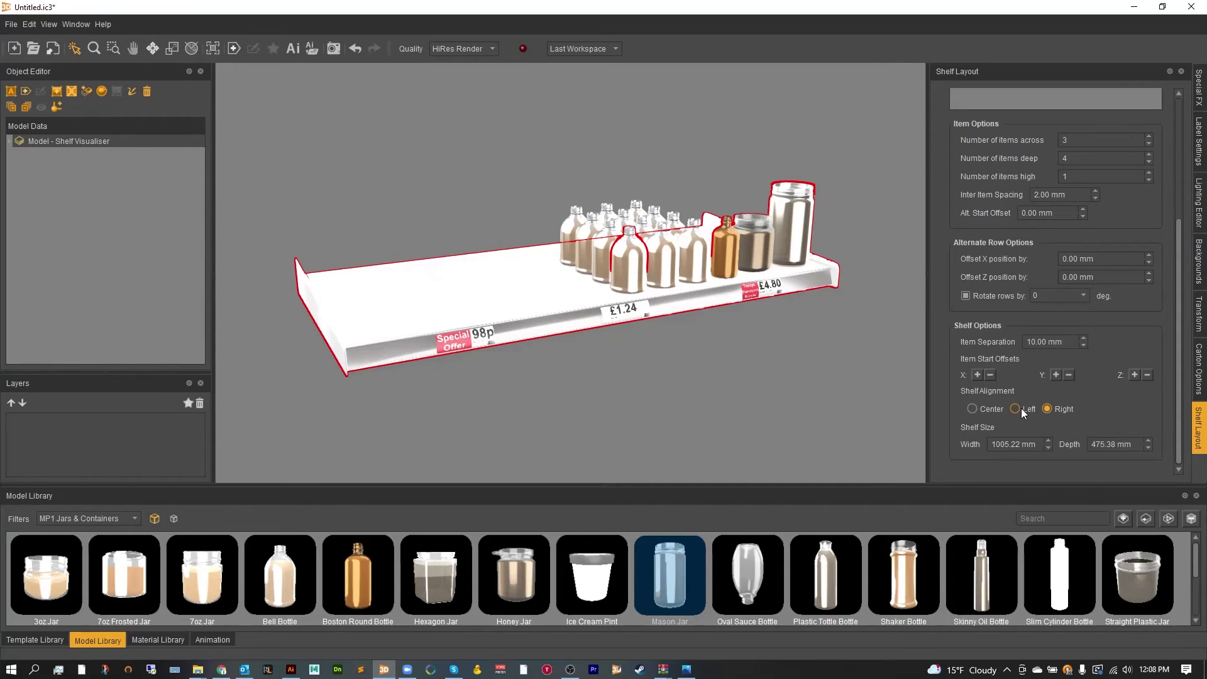
pyautogui.click(1016, 409)
pyautogui.click(973, 410)
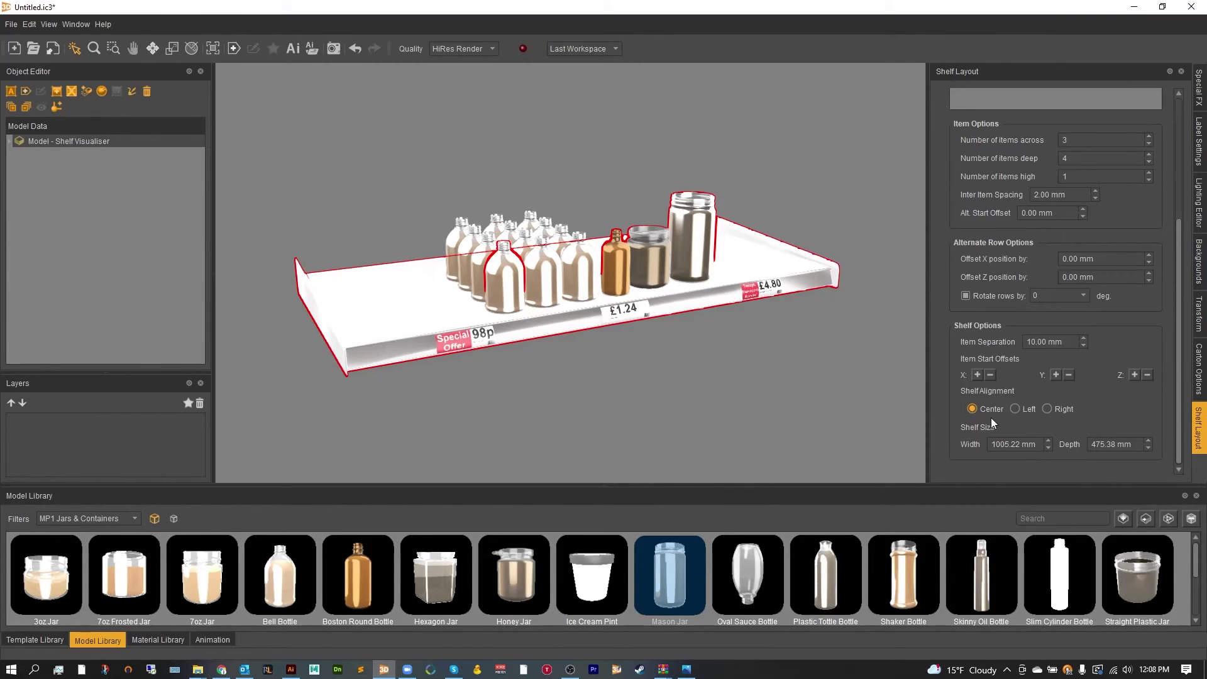
# Step: Arrange the Boston Round Bottles 4 across, 5 deep and 1 high
pyautogui.scroll(5, 991, 417)
pyautogui.scroll(3, 815, 338)
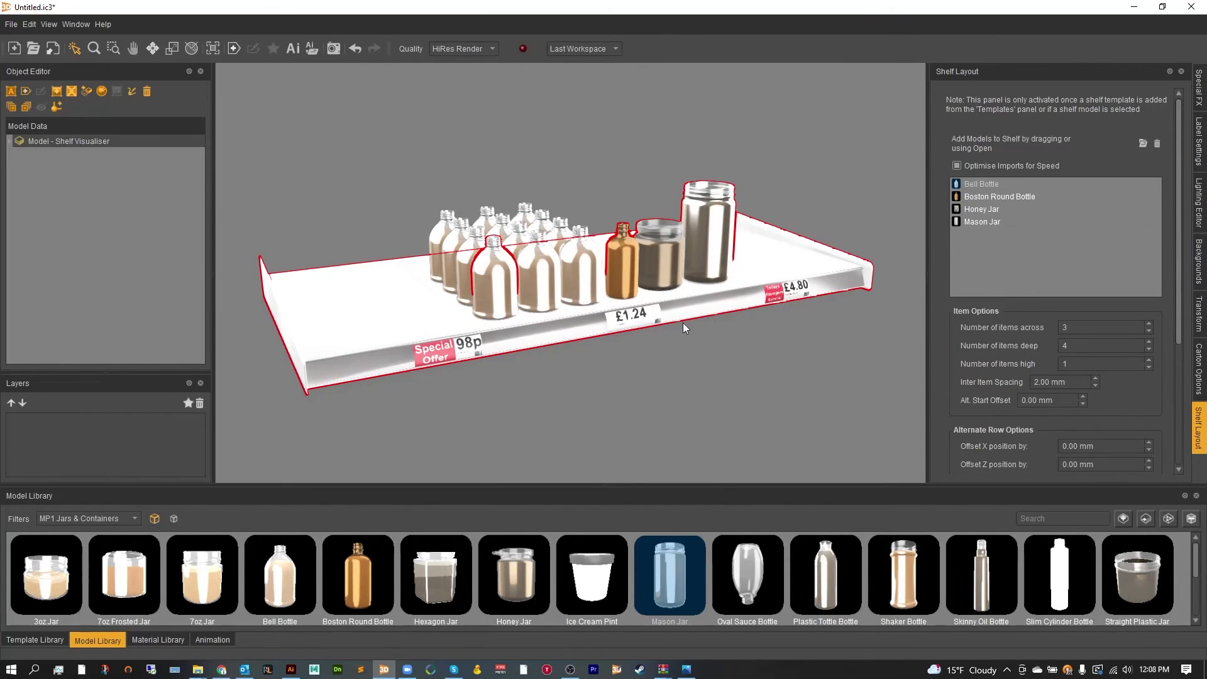
pyautogui.click(991, 194)
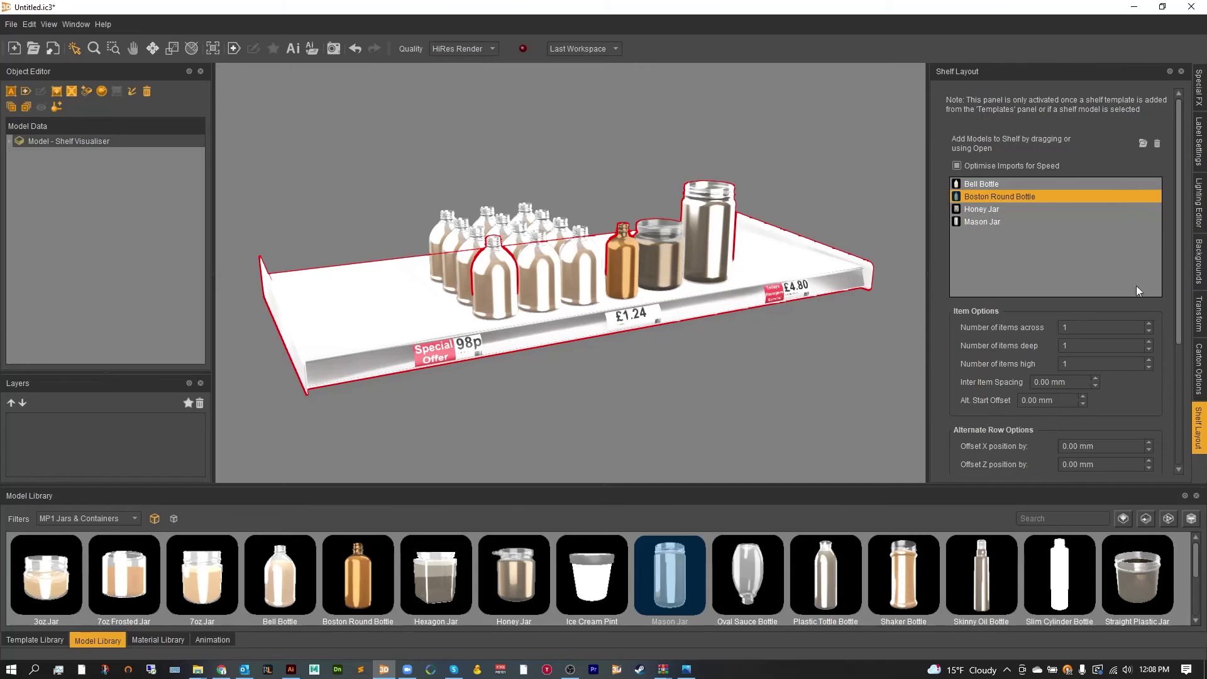
pyautogui.click(1149, 324)
pyautogui.click(1149, 324)
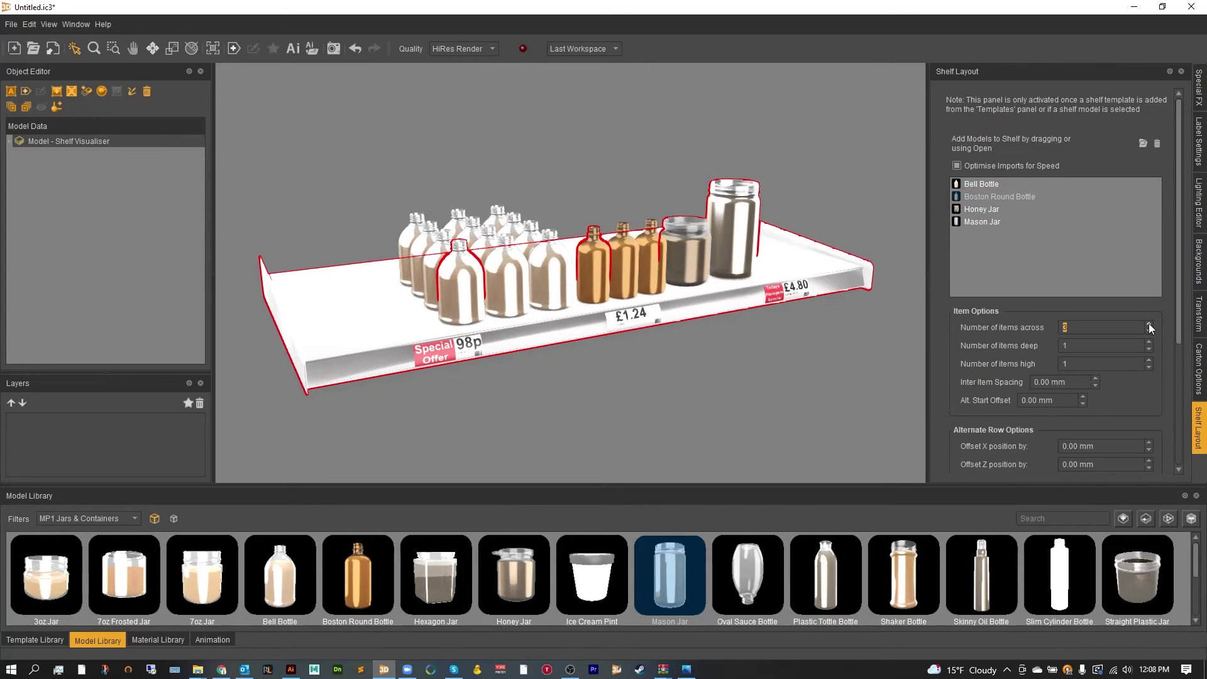
pyautogui.click(1149, 324)
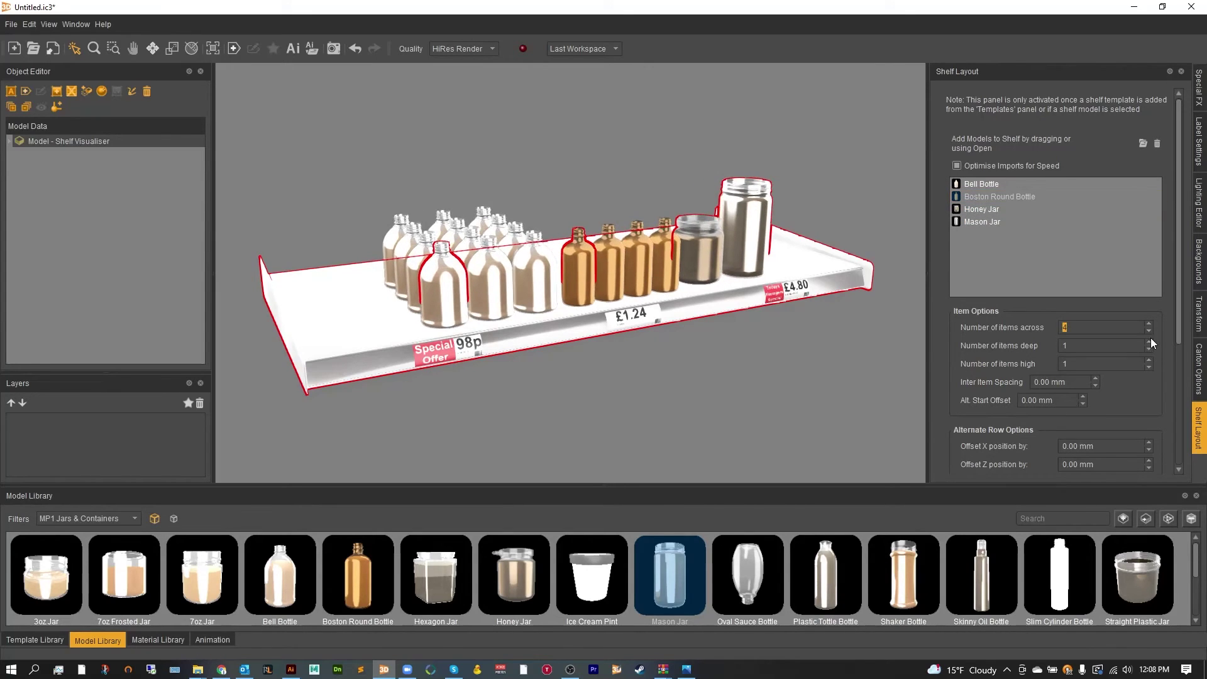
pyautogui.click(1150, 341)
pyautogui.click(1149, 341)
pyautogui.click(1149, 341)
pyautogui.click(1149, 340)
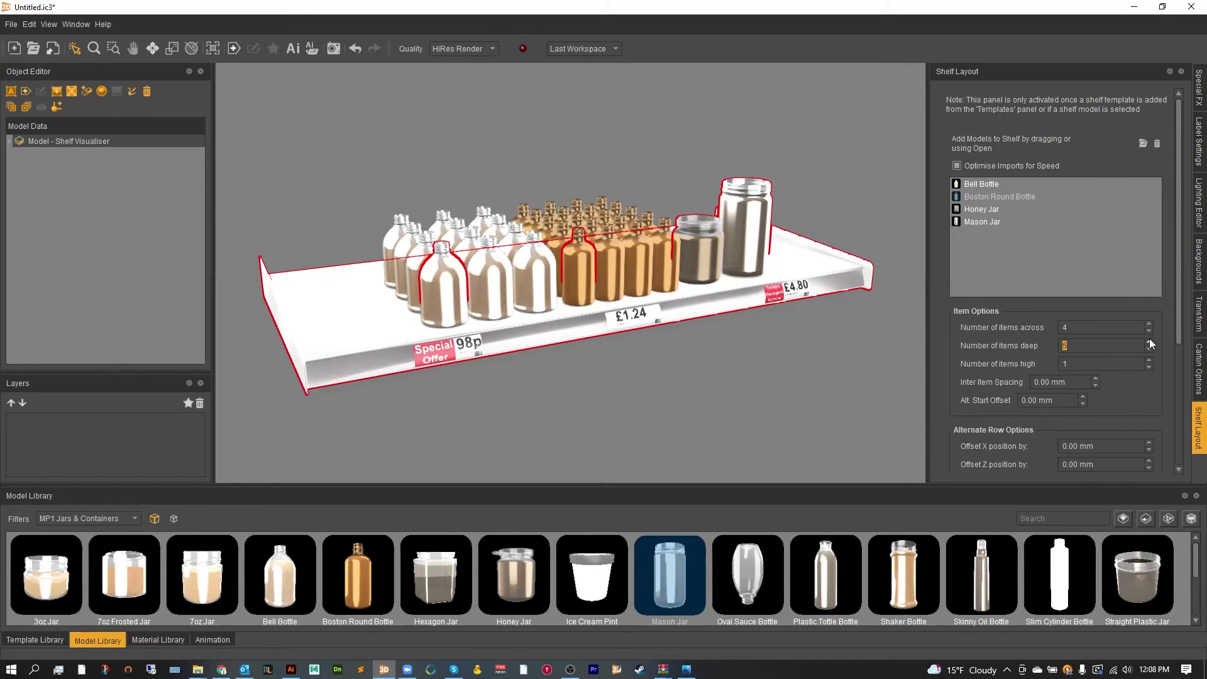
pyautogui.click(1149, 360)
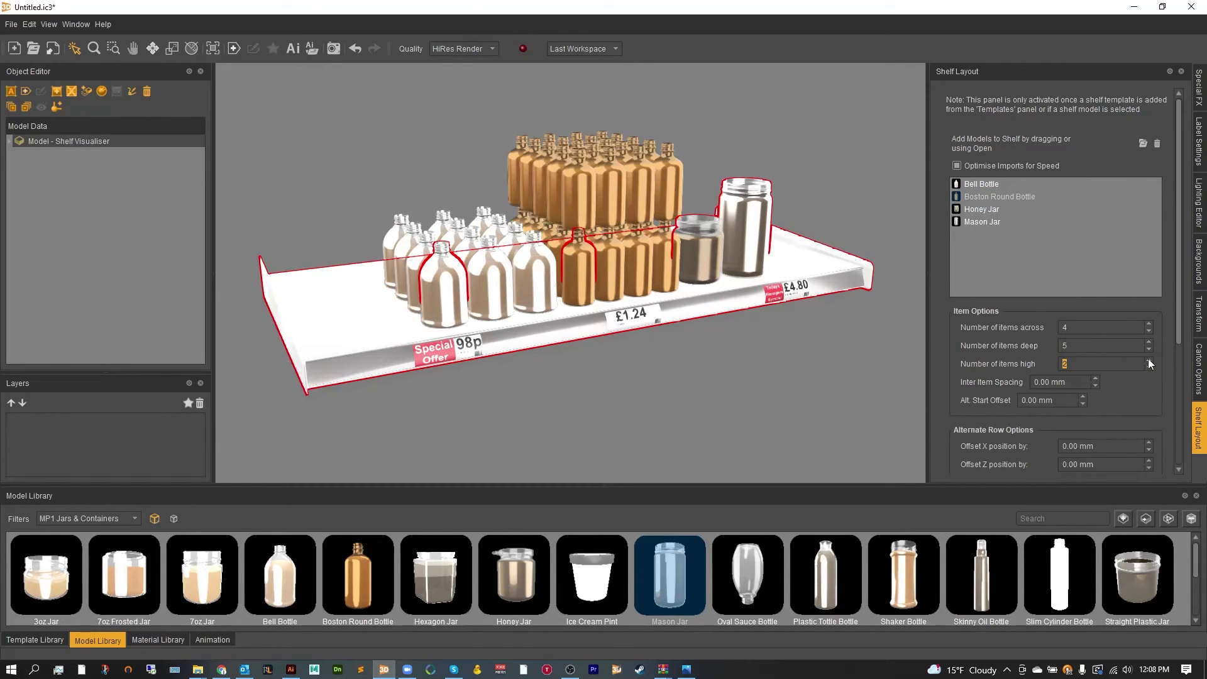
pyautogui.click(1149, 367)
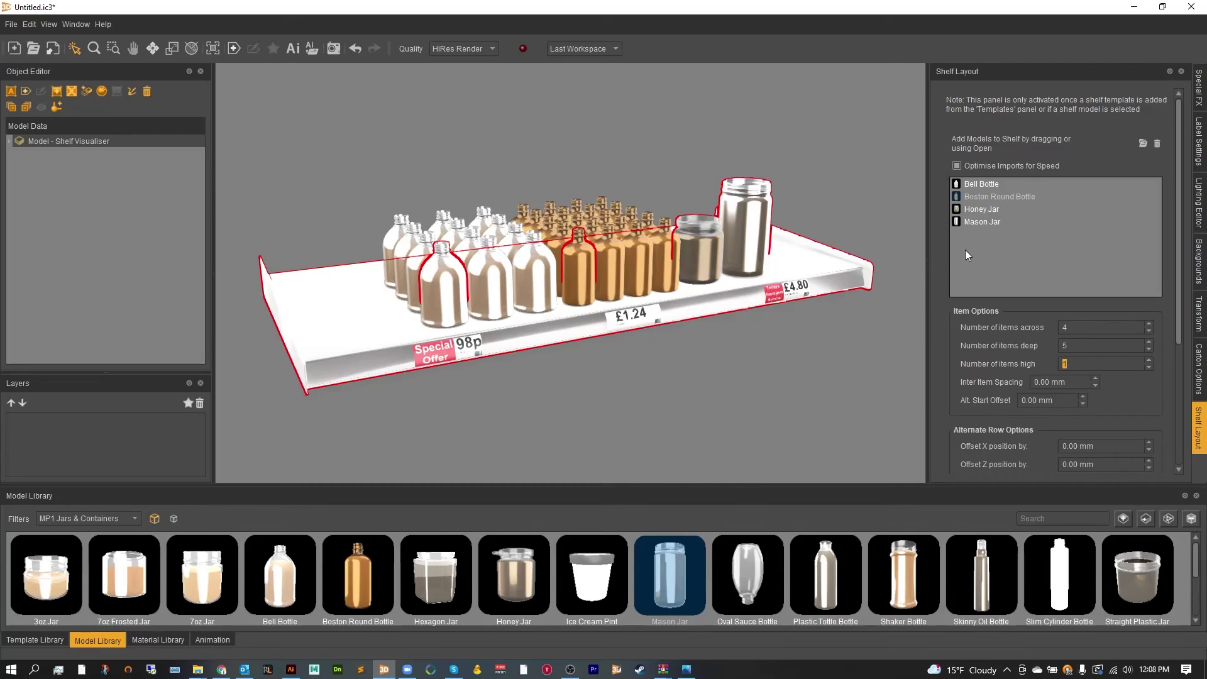
# Step: Shift the Boston Round Bottles' alternate rows 4 mm along X
pyautogui.doubleClick(1076, 444)
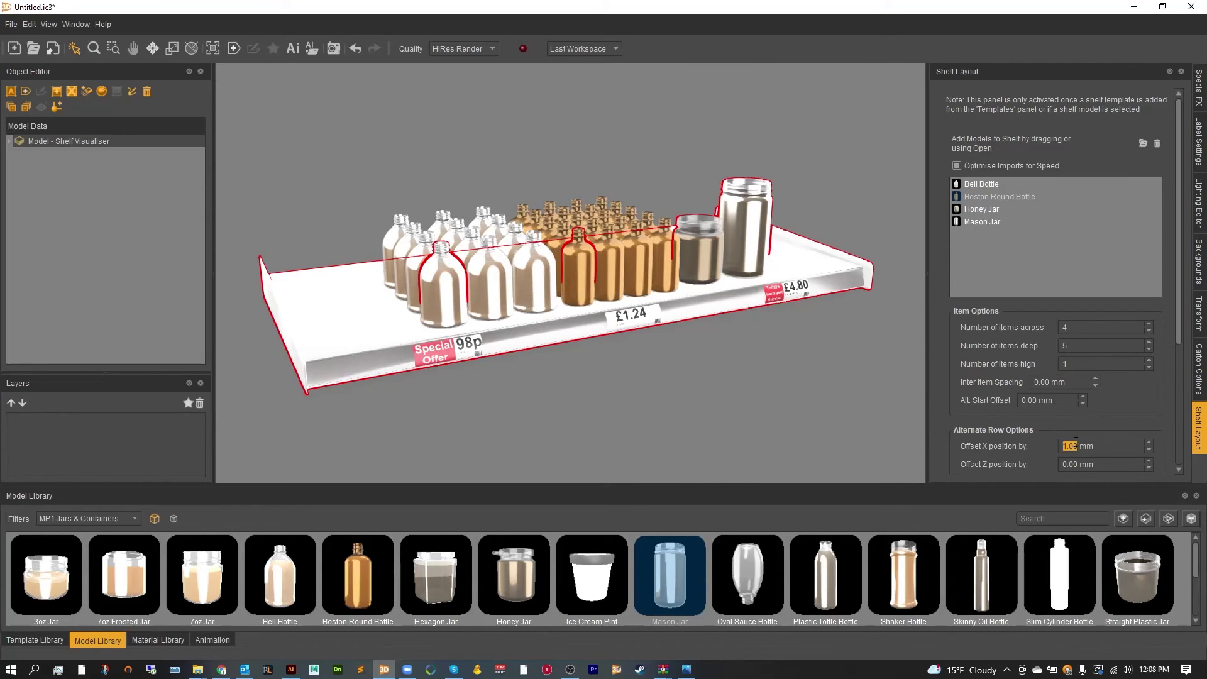
pyautogui.write('4')
pyautogui.press('Return')
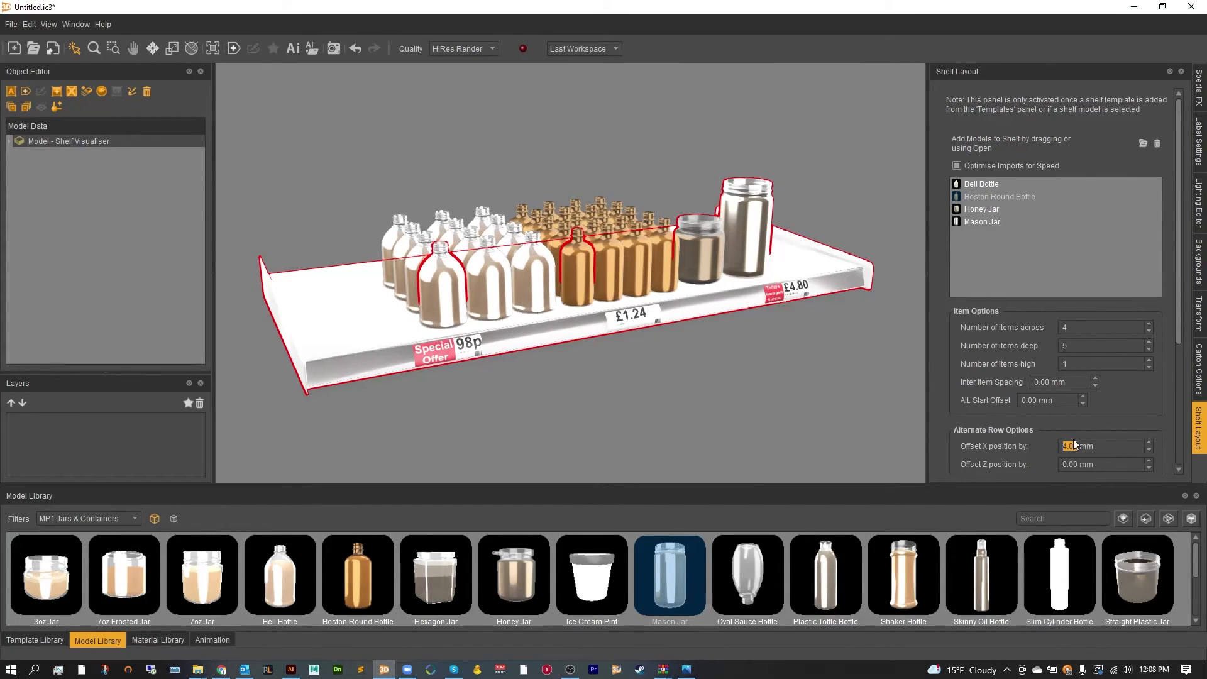
# Step: Stack the Honey Jars 4 deep and 2 high
pyautogui.click(998, 210)
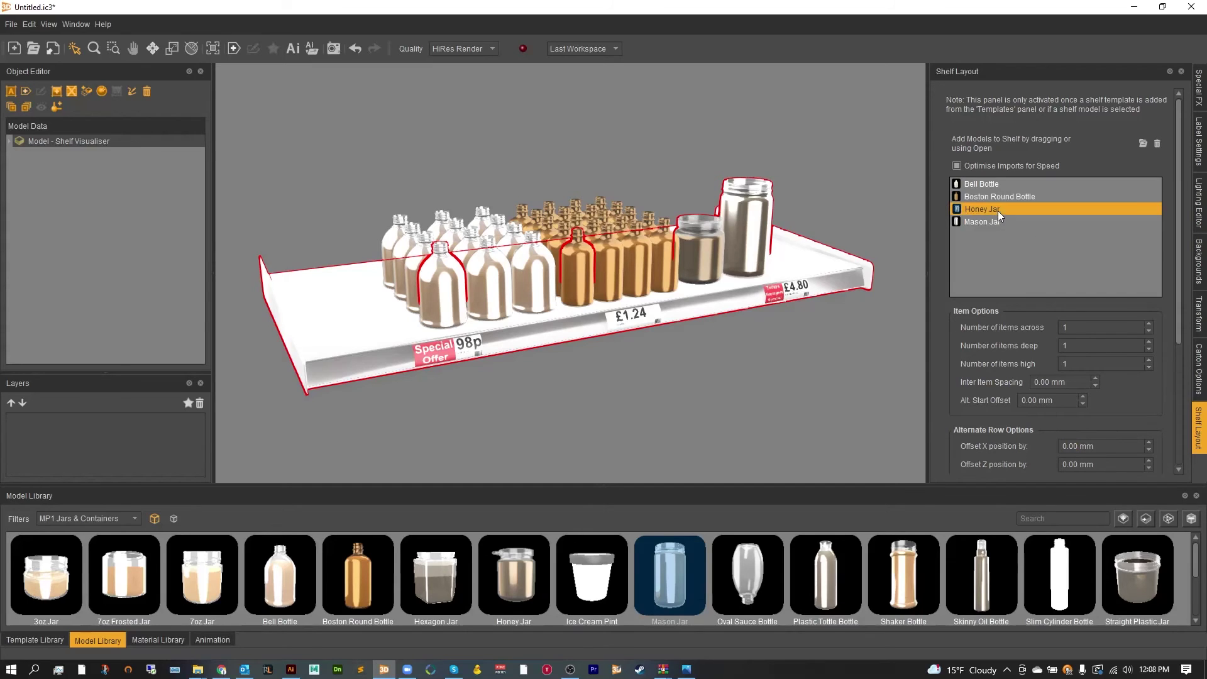
pyautogui.scroll(1, 1081, 323)
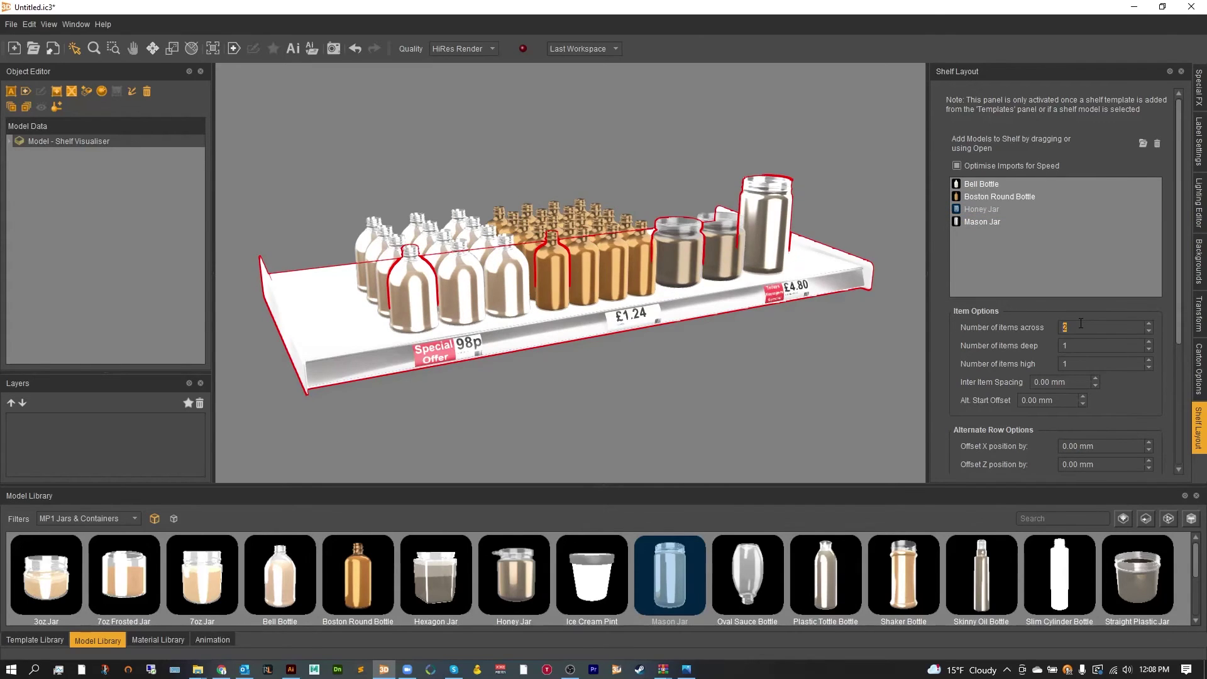
pyautogui.scroll(-1, 1081, 323)
pyautogui.scroll(1, 1077, 346)
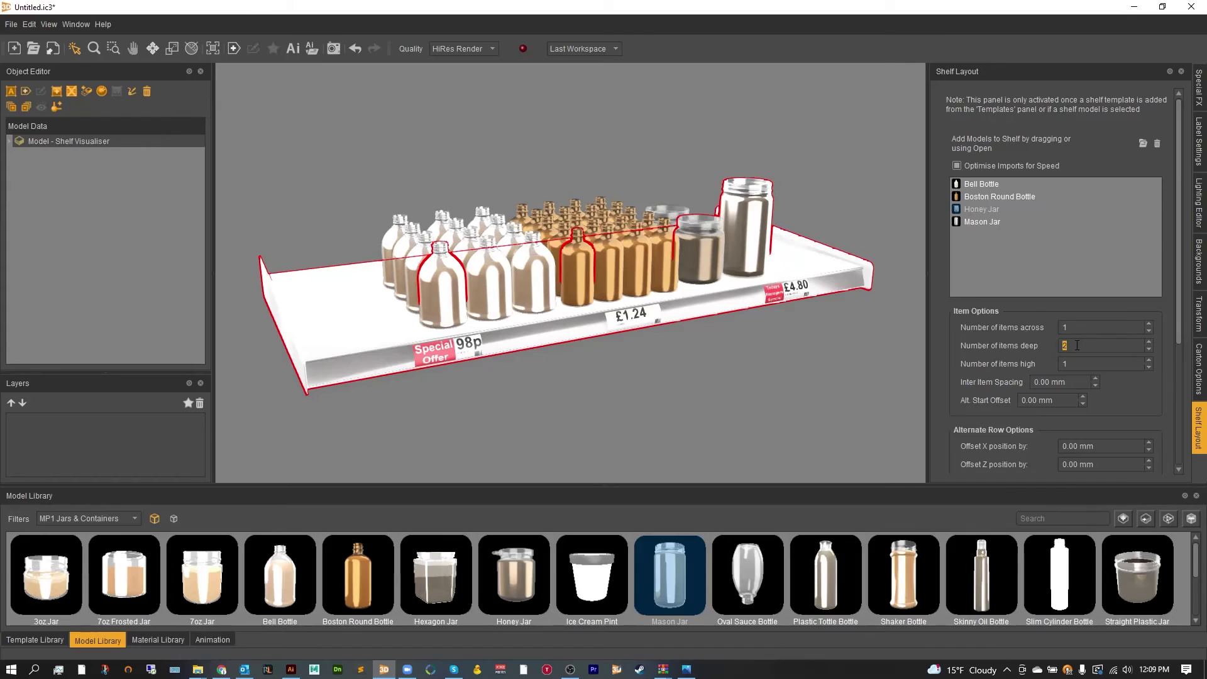
pyautogui.scroll(2, 1077, 345)
pyautogui.scroll(1, 1068, 365)
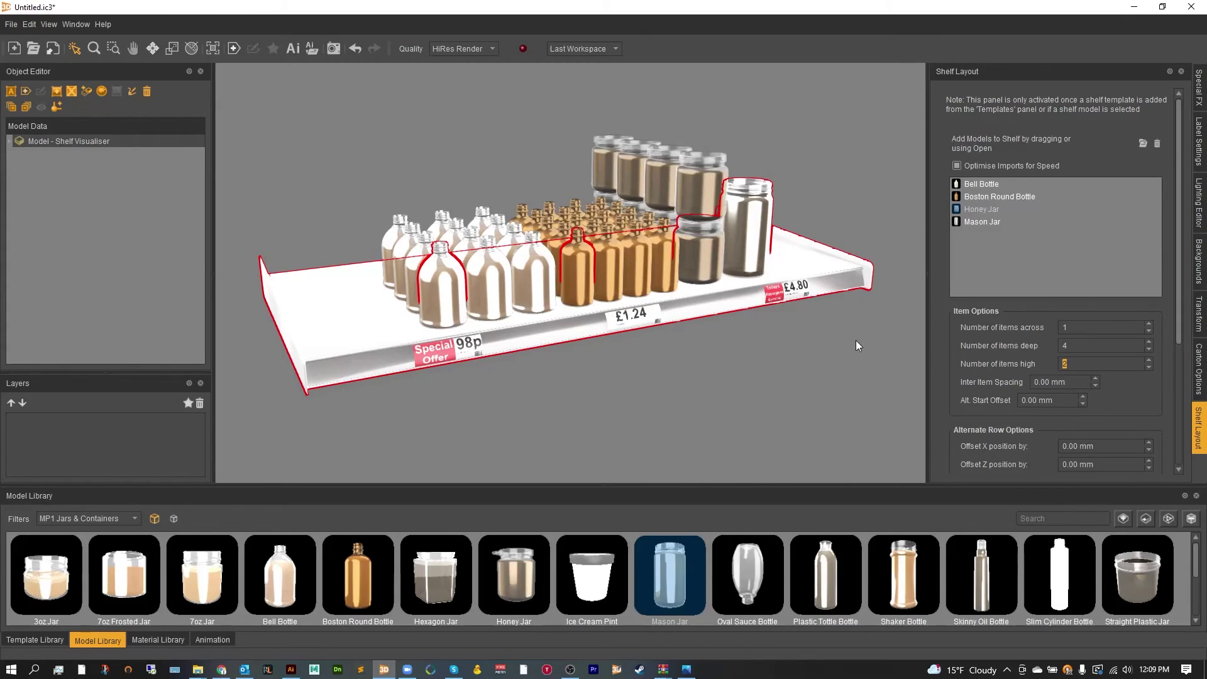
# Step: Set the Mason Jars 3 across and 4 deep, and the Item Separation to 17 mm
pyautogui.click(969, 220)
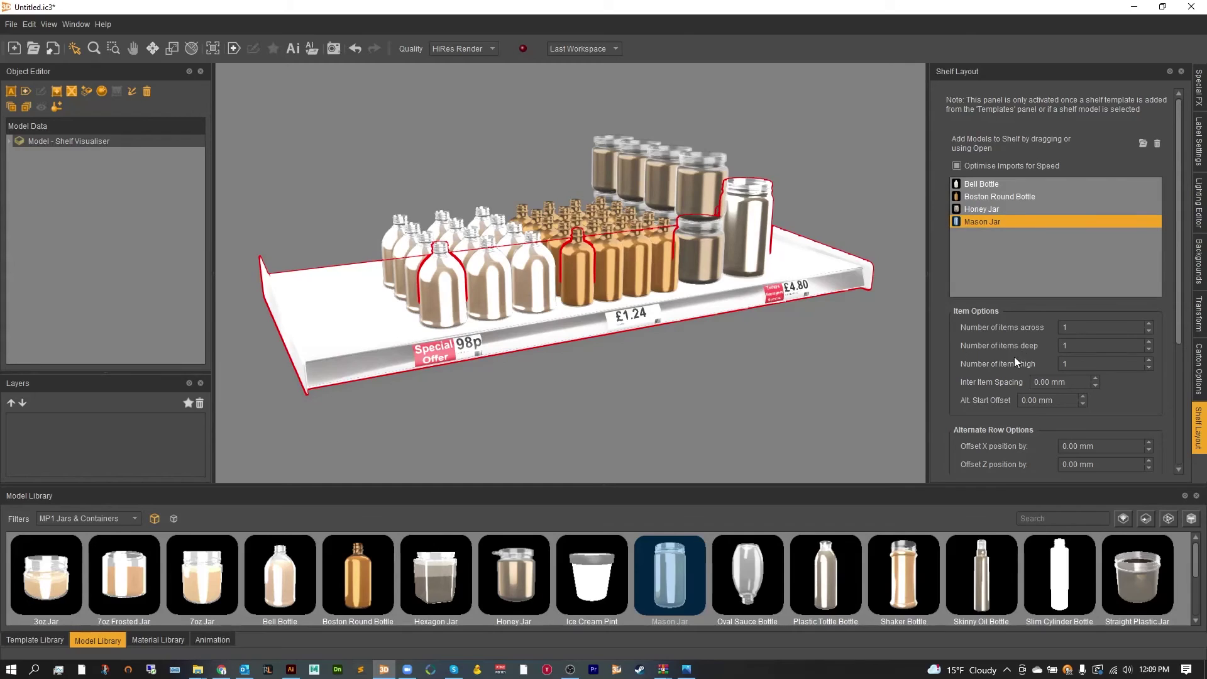
pyautogui.scroll(1, 1078, 328)
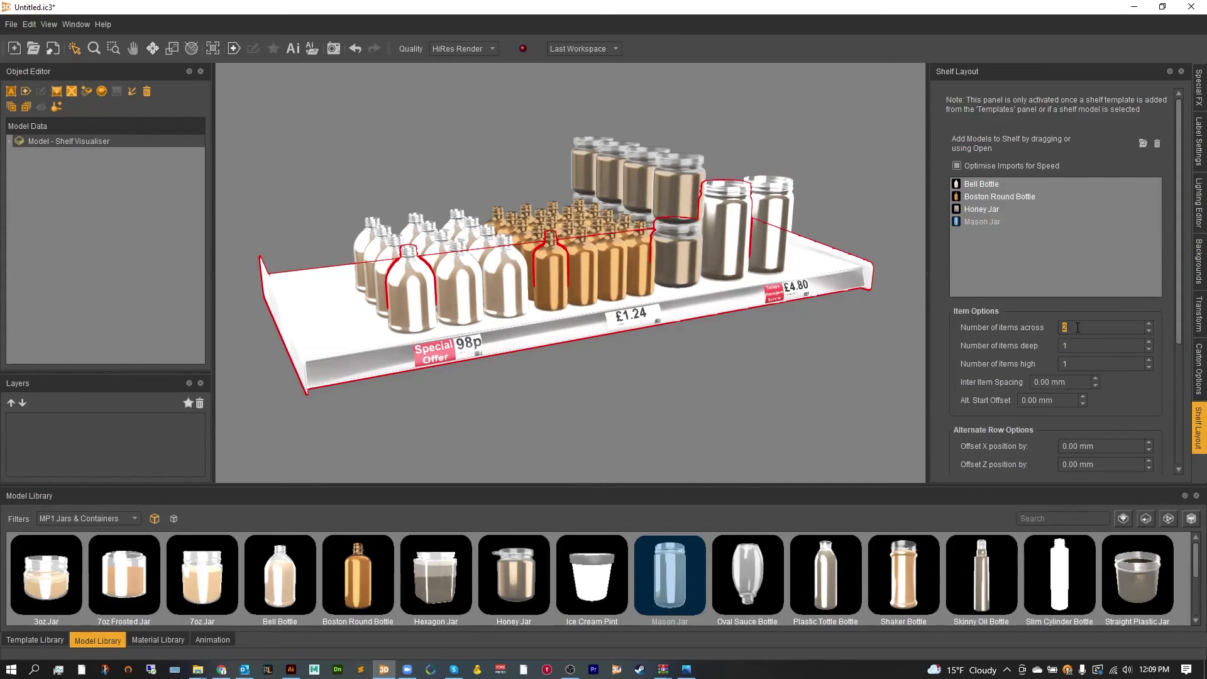
pyautogui.scroll(1, 1078, 328)
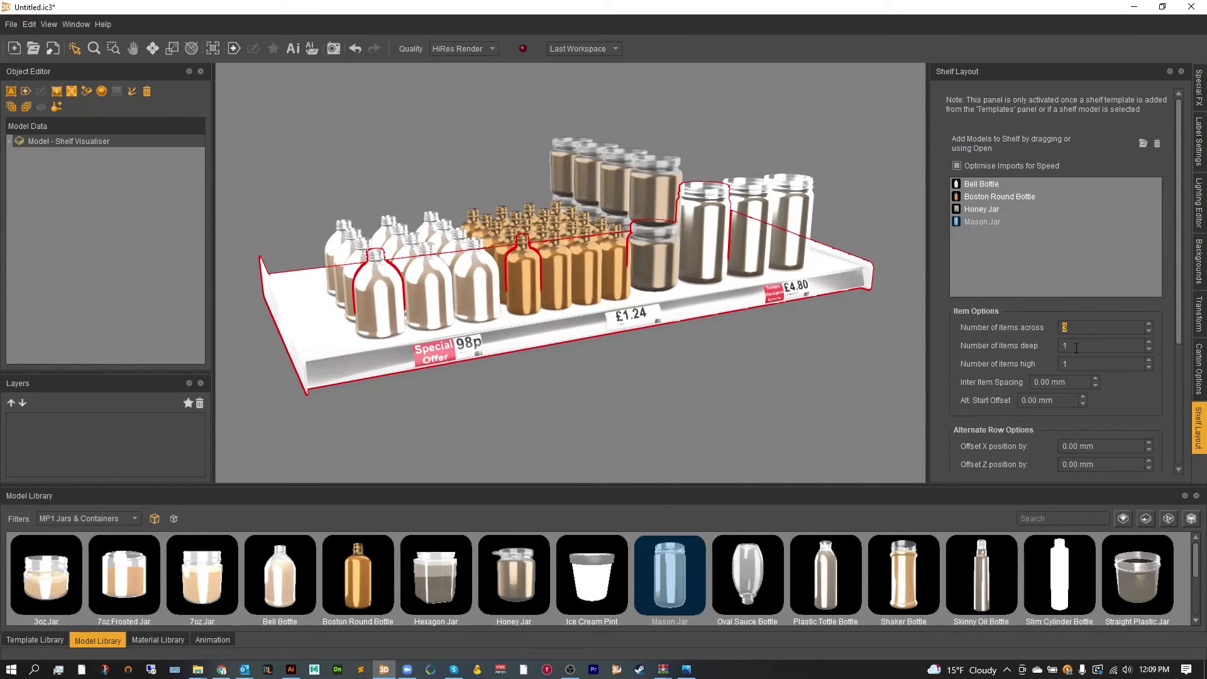
pyautogui.scroll(3, 1077, 348)
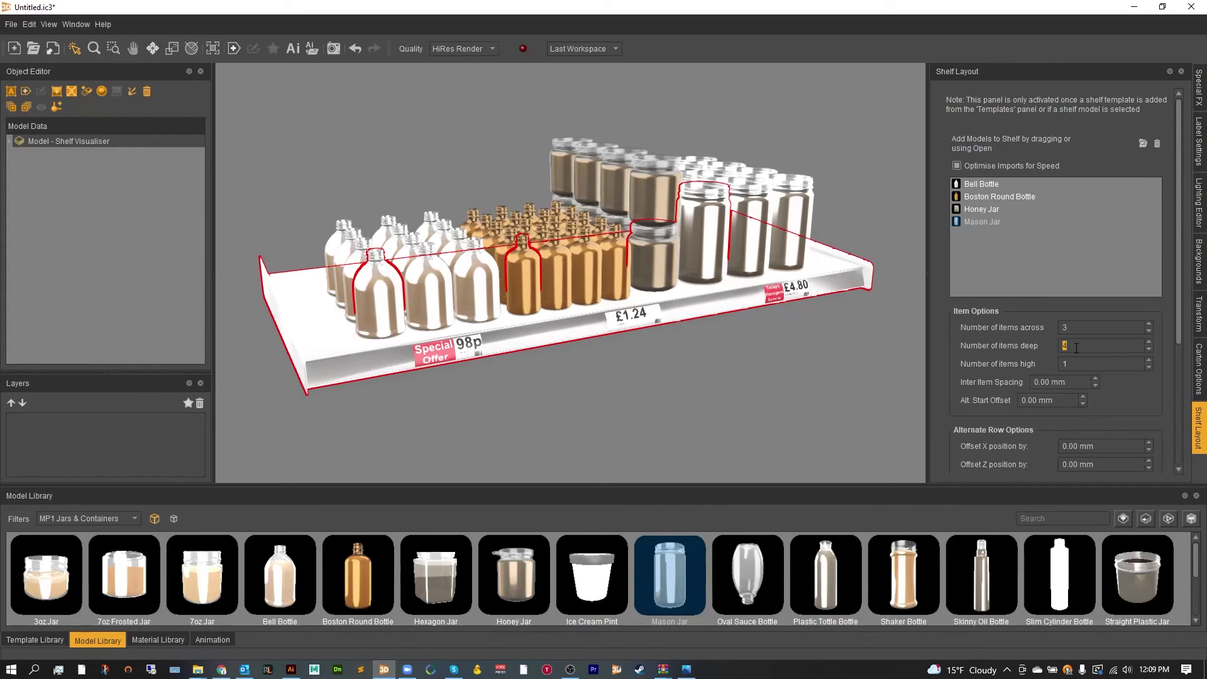
pyautogui.scroll(-2, 1016, 405)
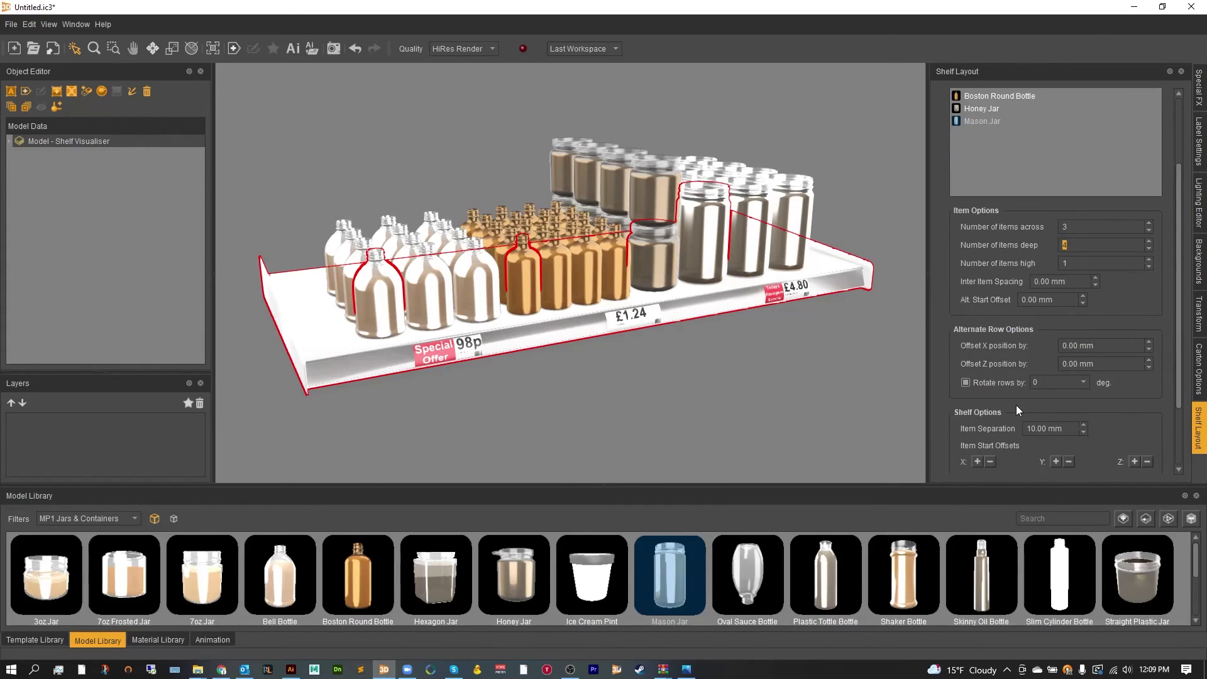
pyautogui.scroll(7, 1039, 427)
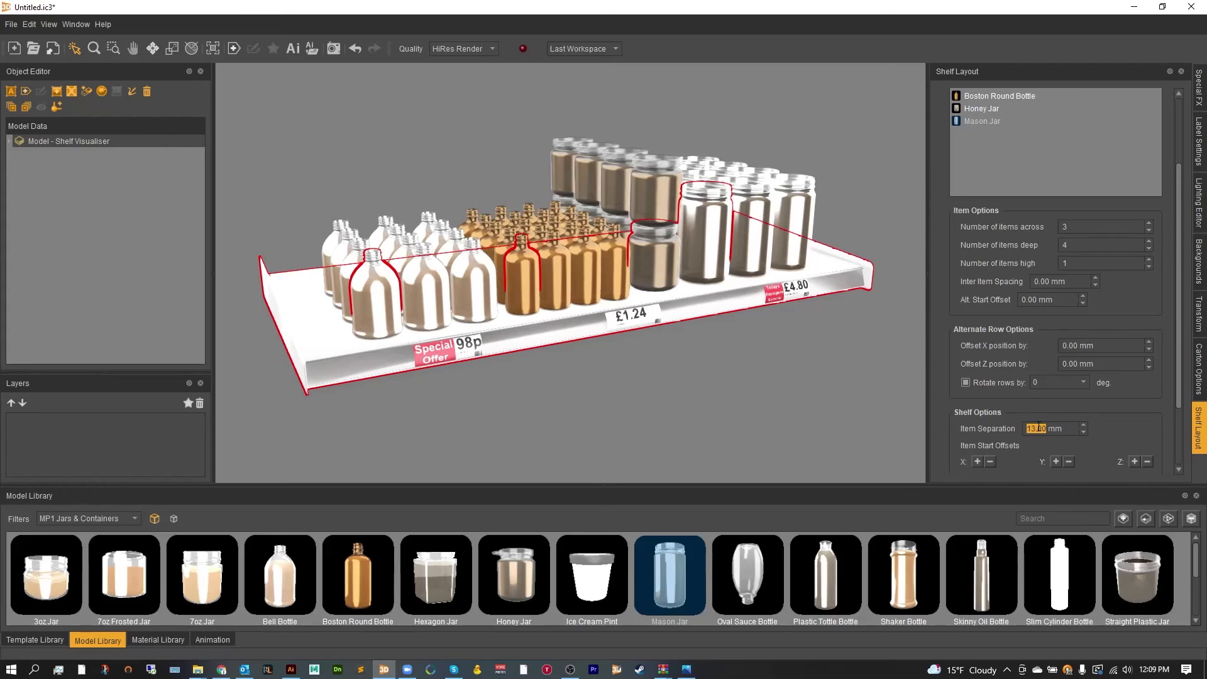
pyautogui.scroll(1, 1038, 427)
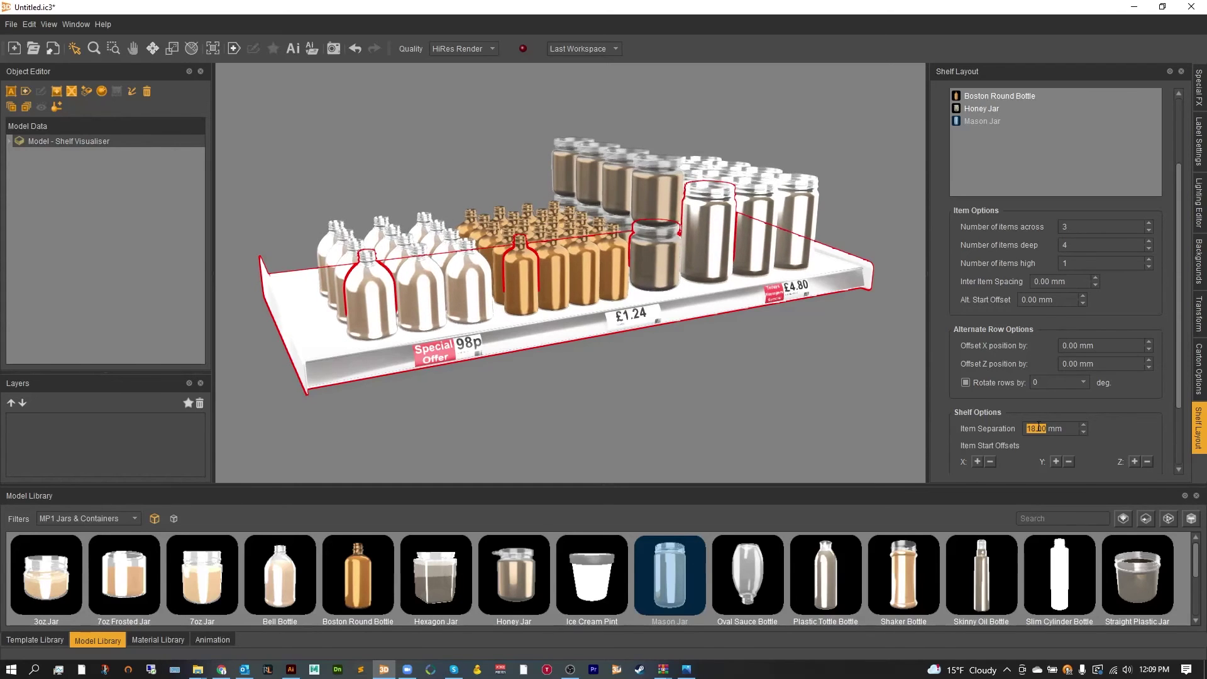
pyautogui.scroll(-1, 1039, 427)
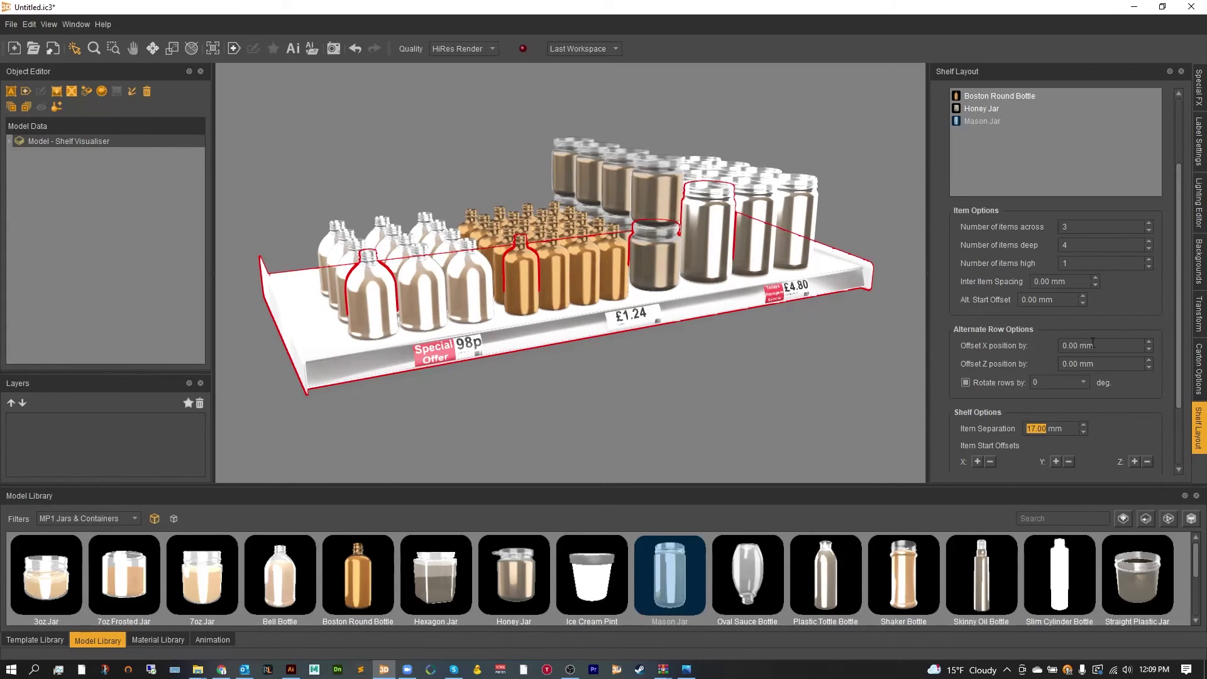
pyautogui.click(855, 353)
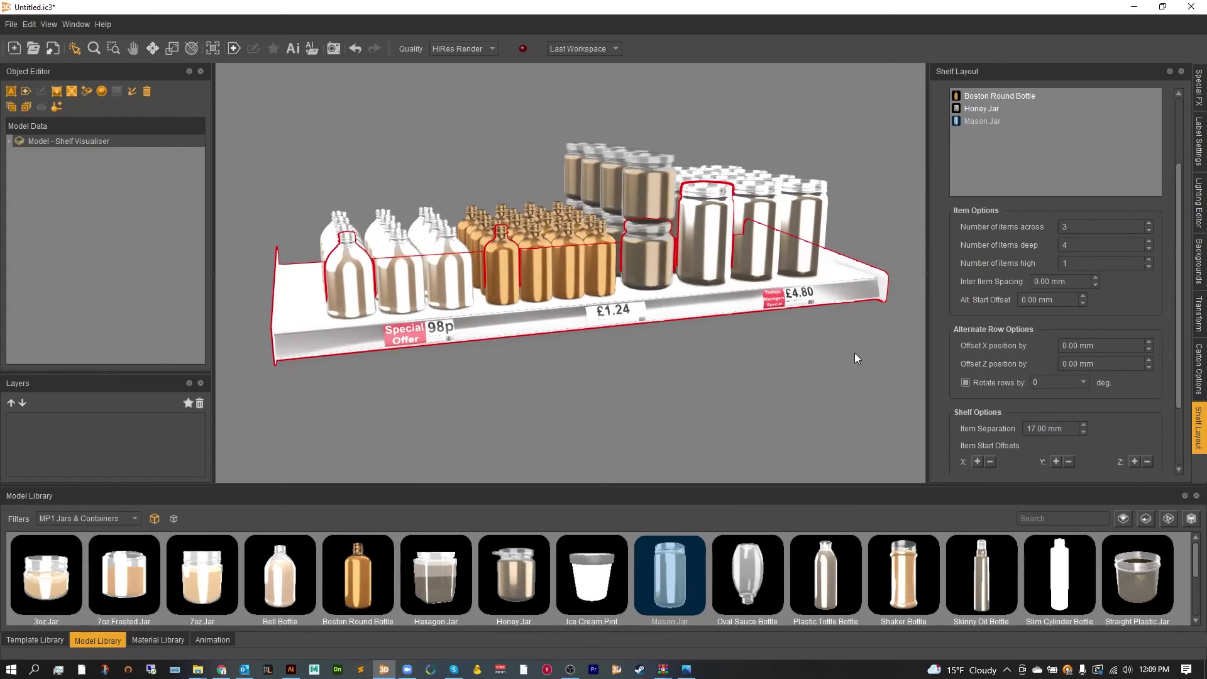
# Step: Reselect the shelf, expand 'Model - Shelf Visualiser' in Model Data and pick Price Label3
pyautogui.click(854, 358)
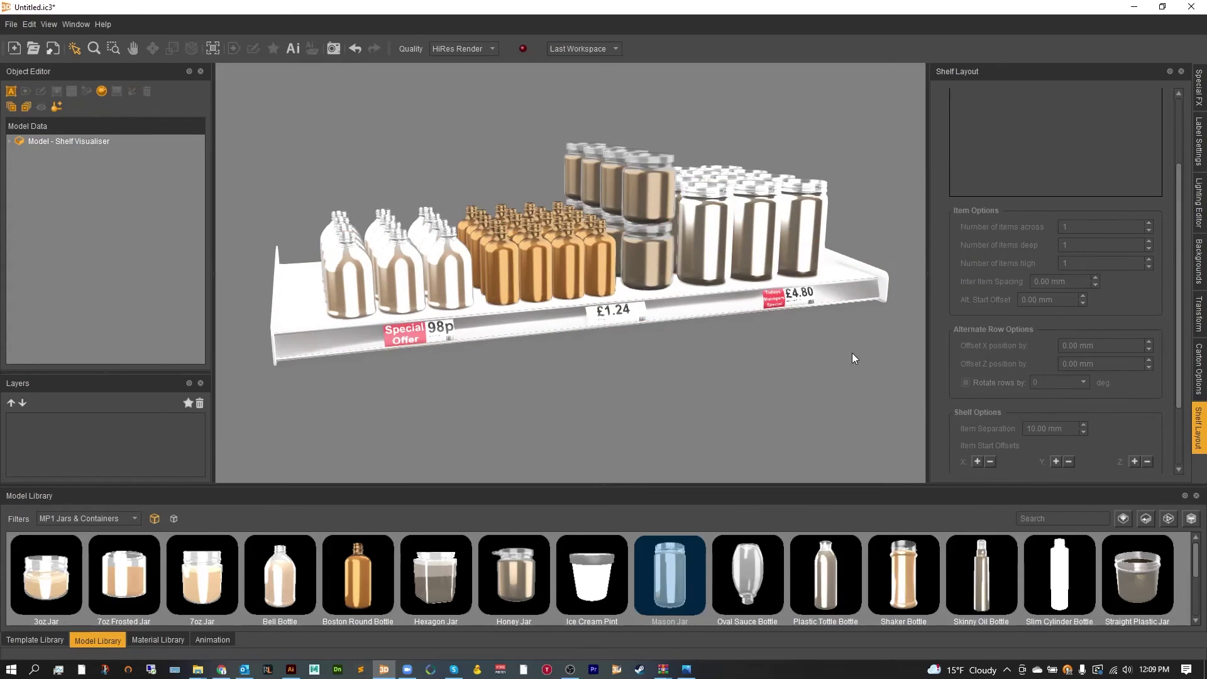
pyautogui.click(421, 337)
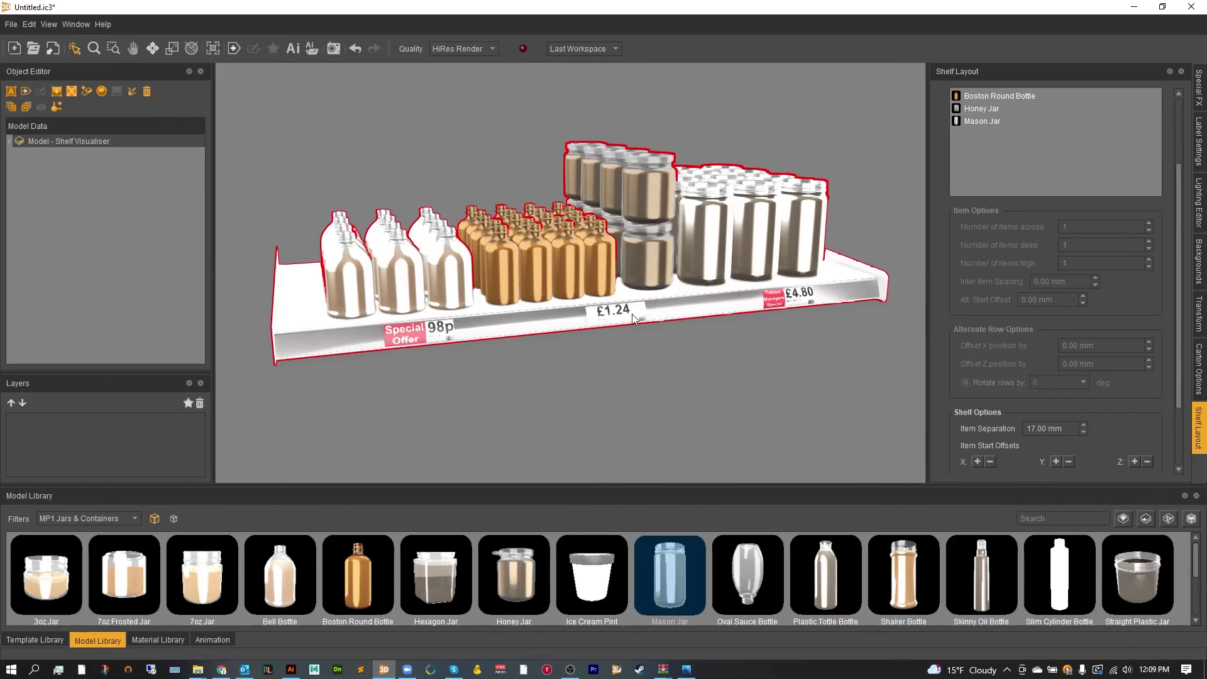
pyautogui.click(11, 141)
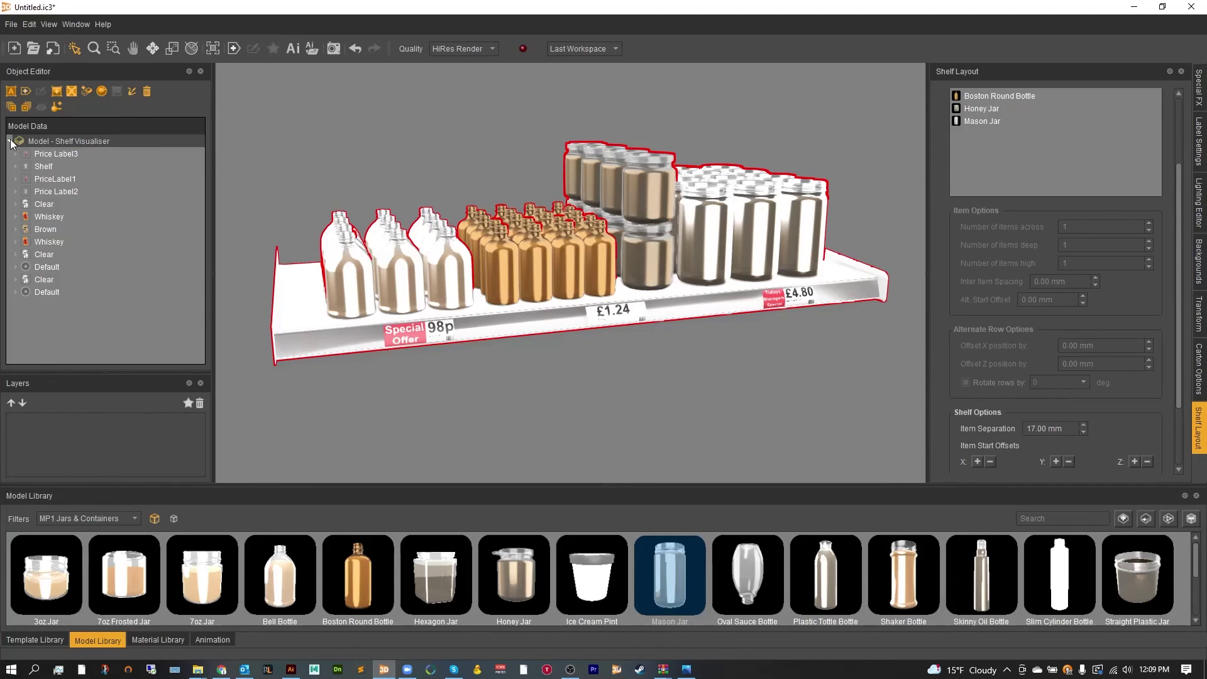
pyautogui.click(70, 154)
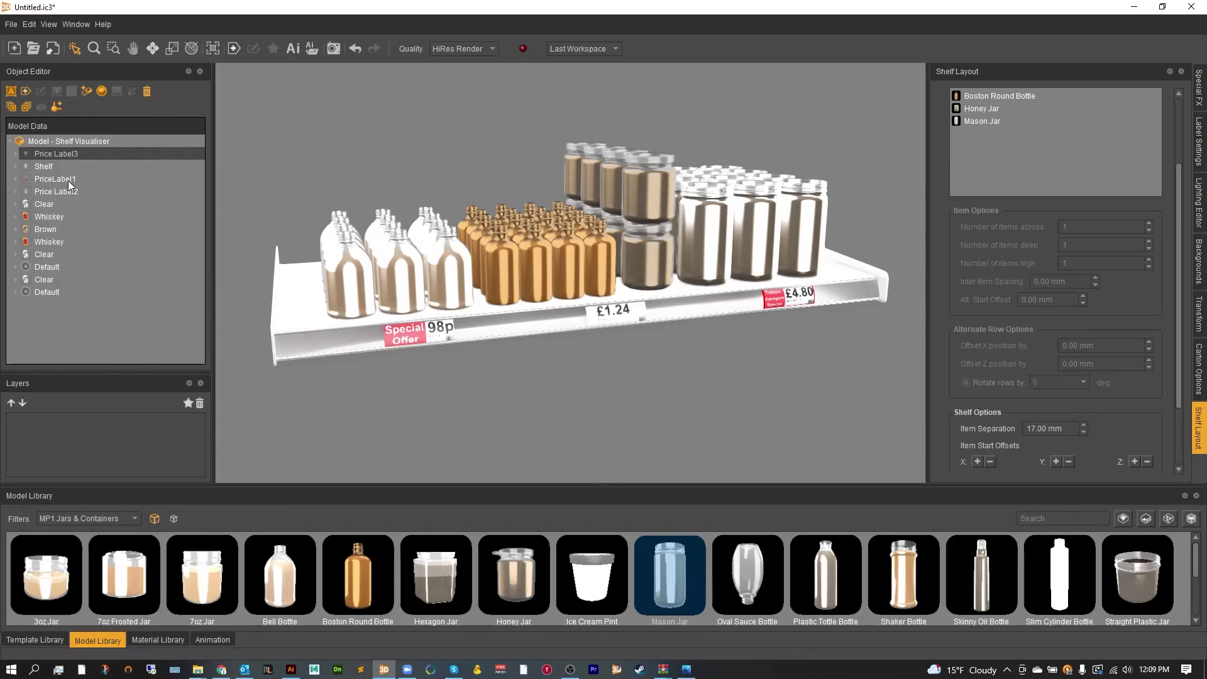
# Step: Load the red Cloth2 image as Price Label3's diffuse map in the Material Editor
pyautogui.doubleClick(59, 154)
pyautogui.moveTo(356, 29); pyautogui.dragTo(640, 58)
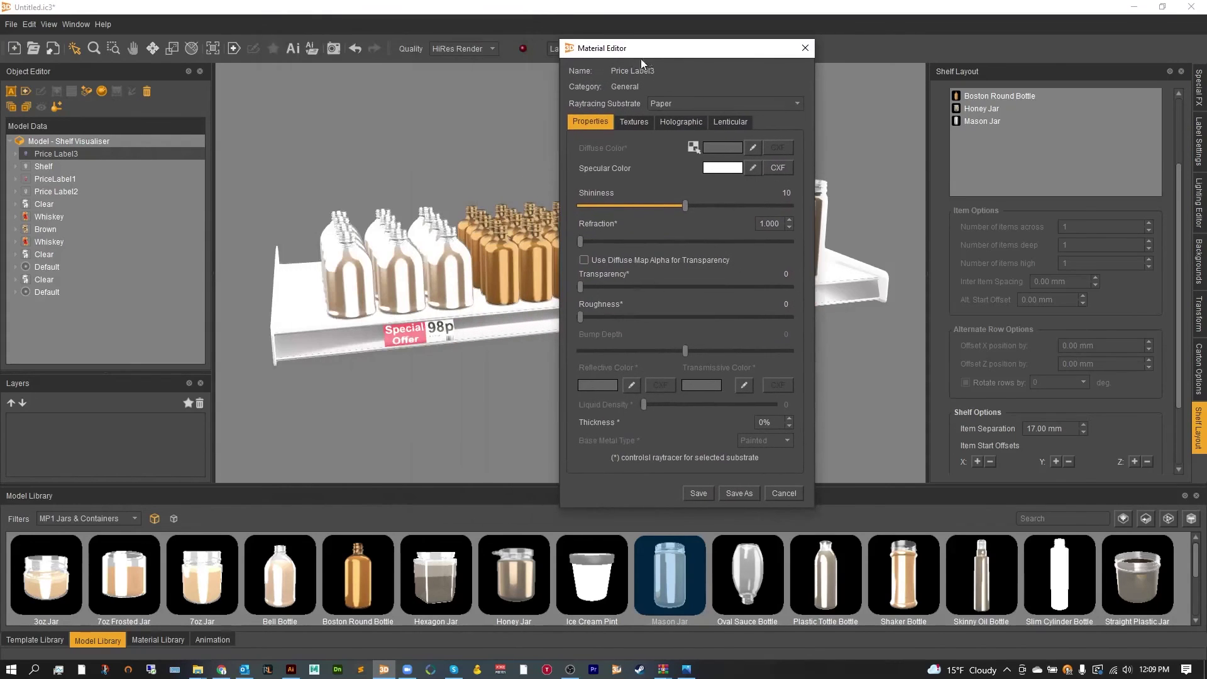
pyautogui.click(631, 122)
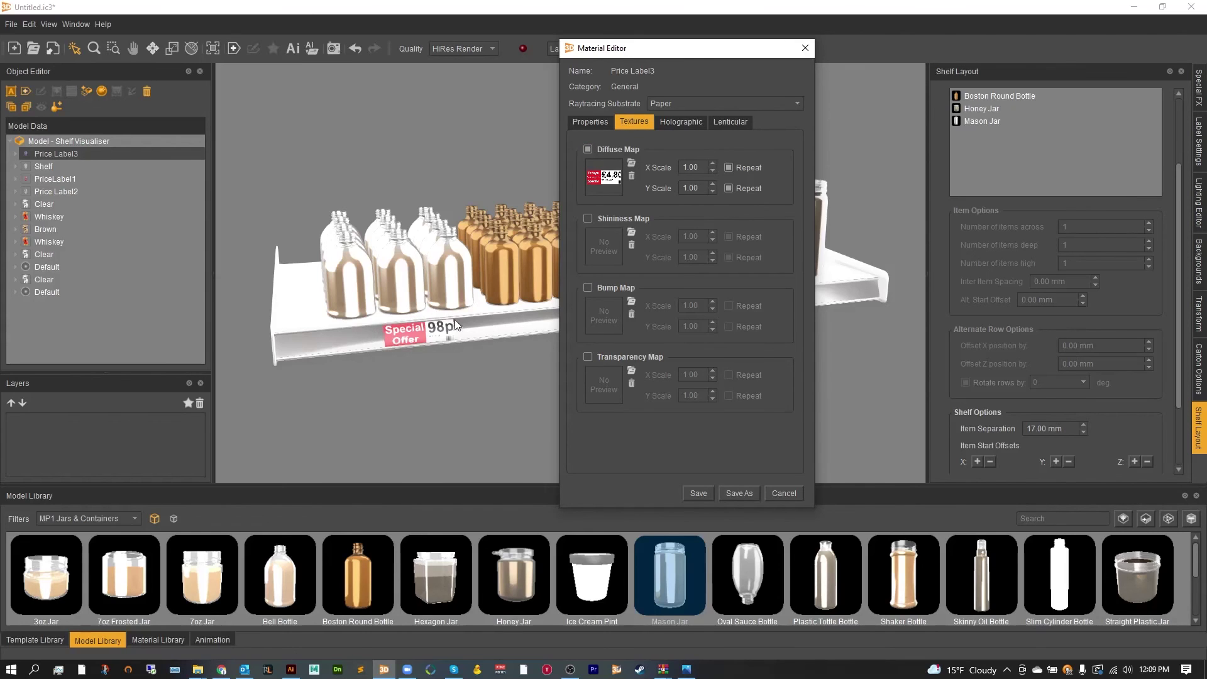
pyautogui.click(631, 164)
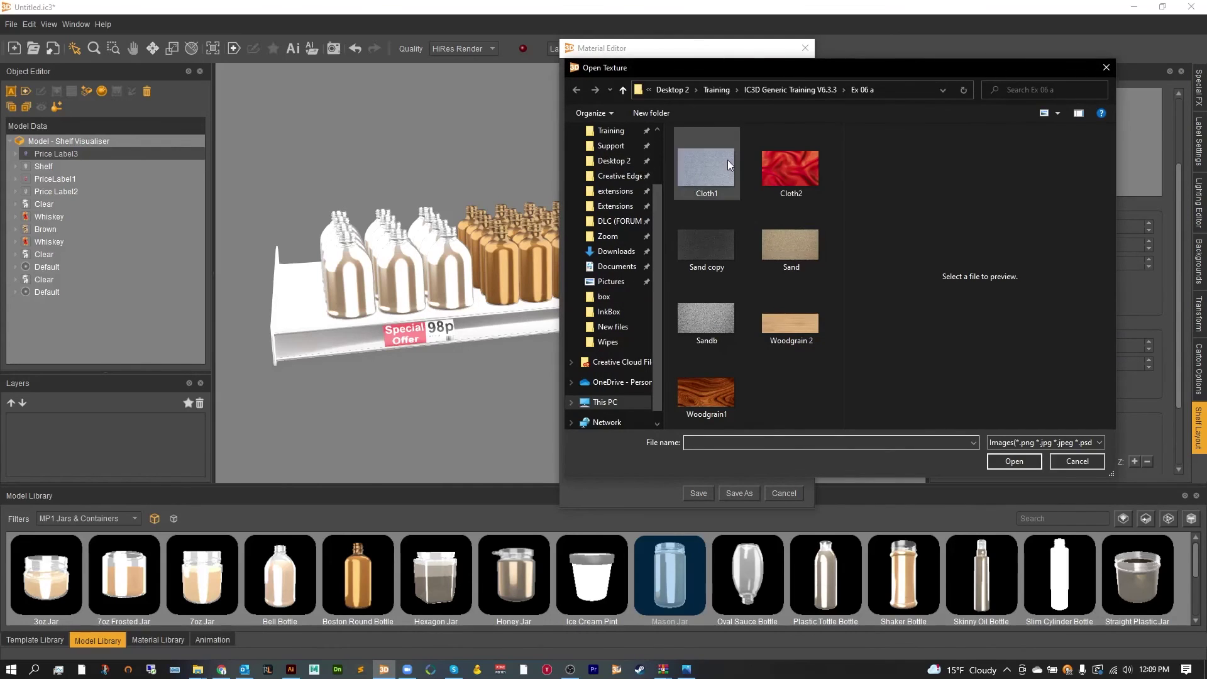
pyautogui.doubleClick(794, 169)
pyautogui.moveTo(635, 50); pyautogui.dragTo(943, 35)
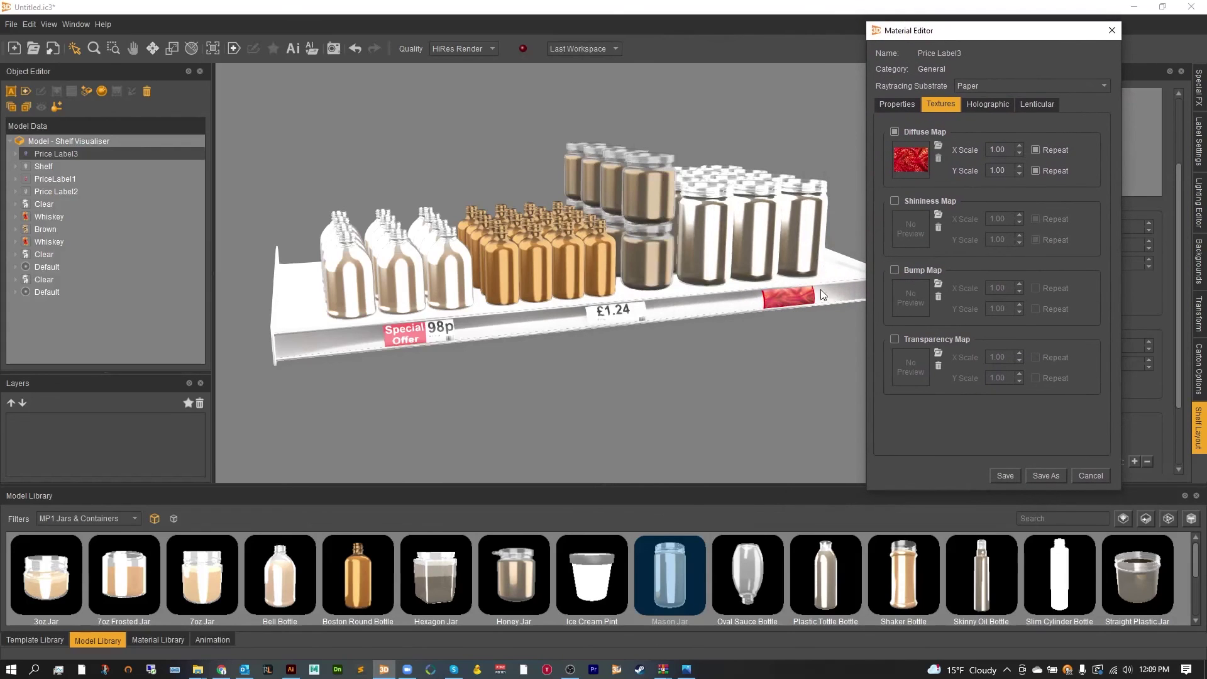
# Step: Save Price Label3's Cloth2 material and scroll the Shelf Layout panel back to the top
pyautogui.click(998, 476)
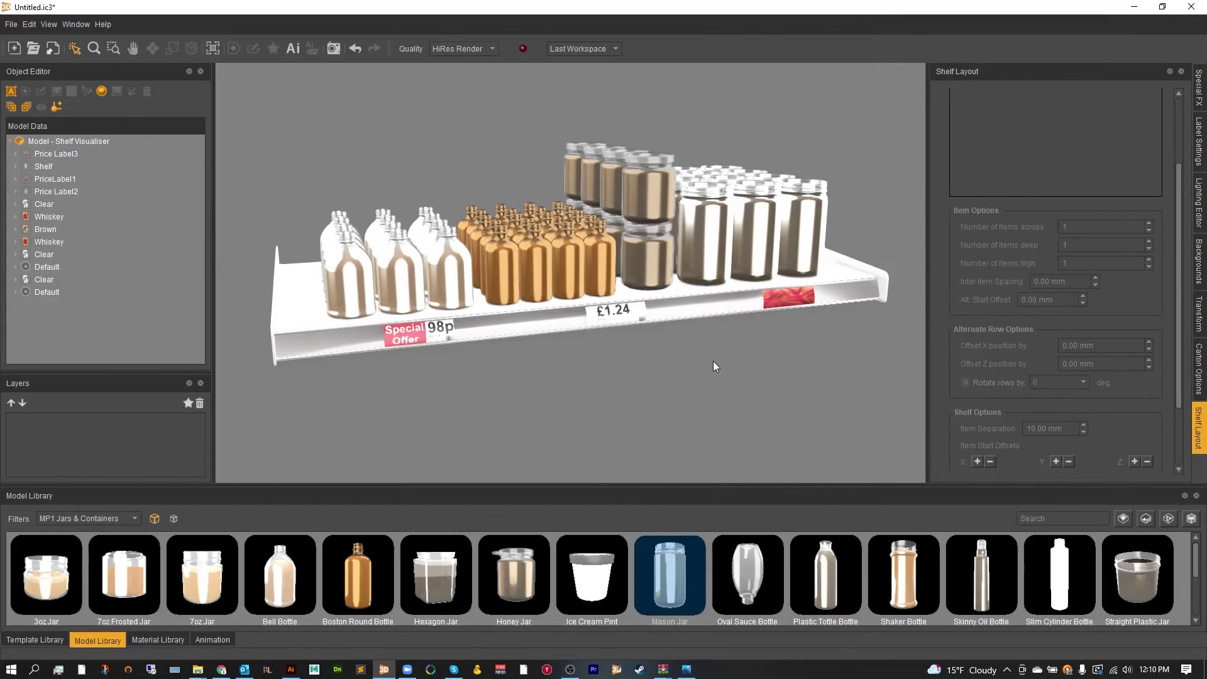
pyautogui.scroll(3, 978, 312)
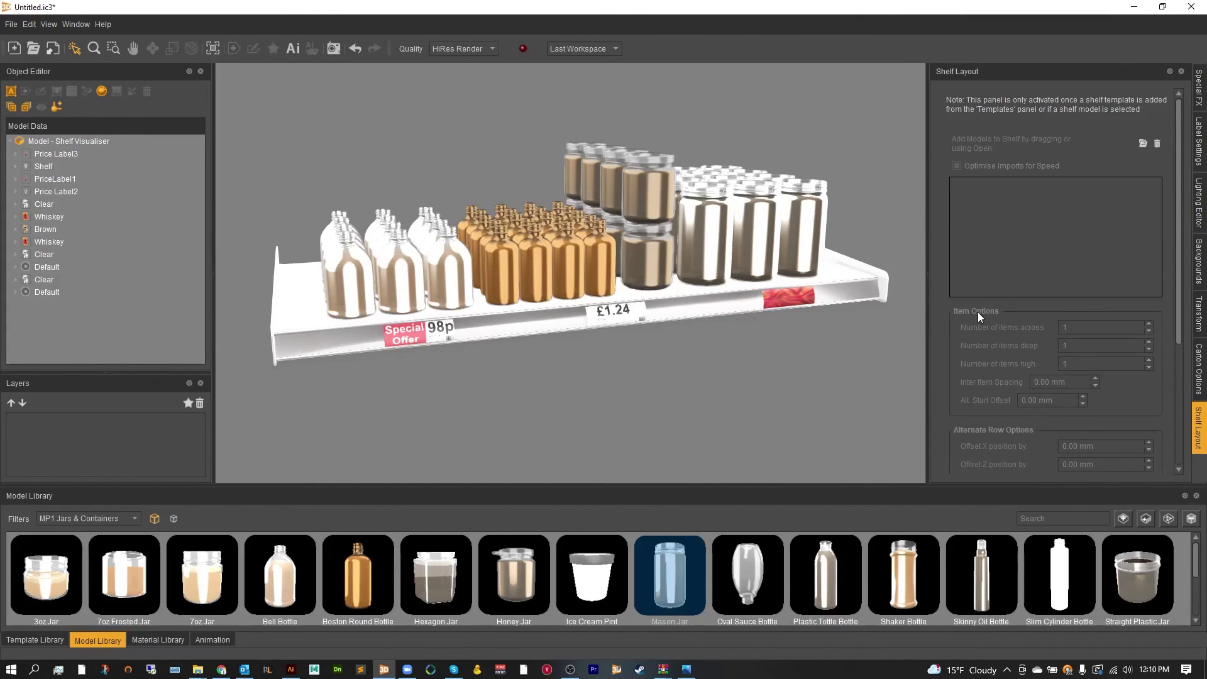